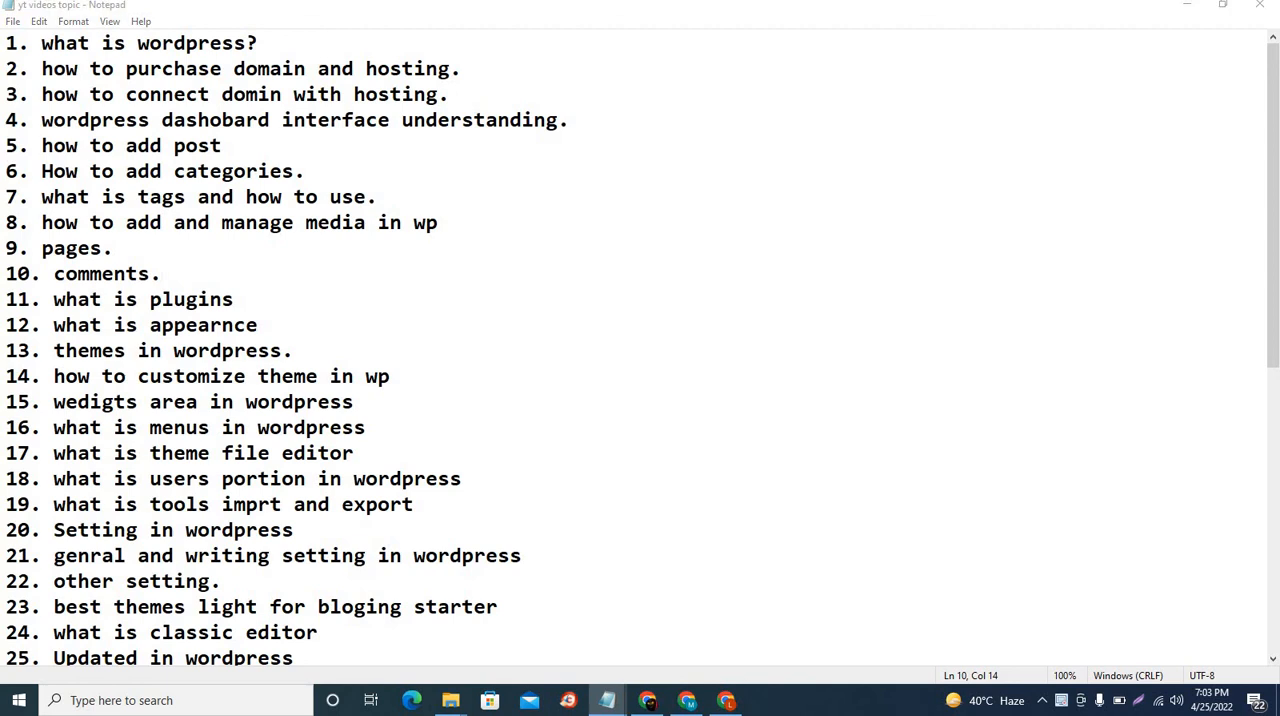
Step: Switch to the WordPress admin in Chrome and open the Comments management page
left_click(1187, 5)
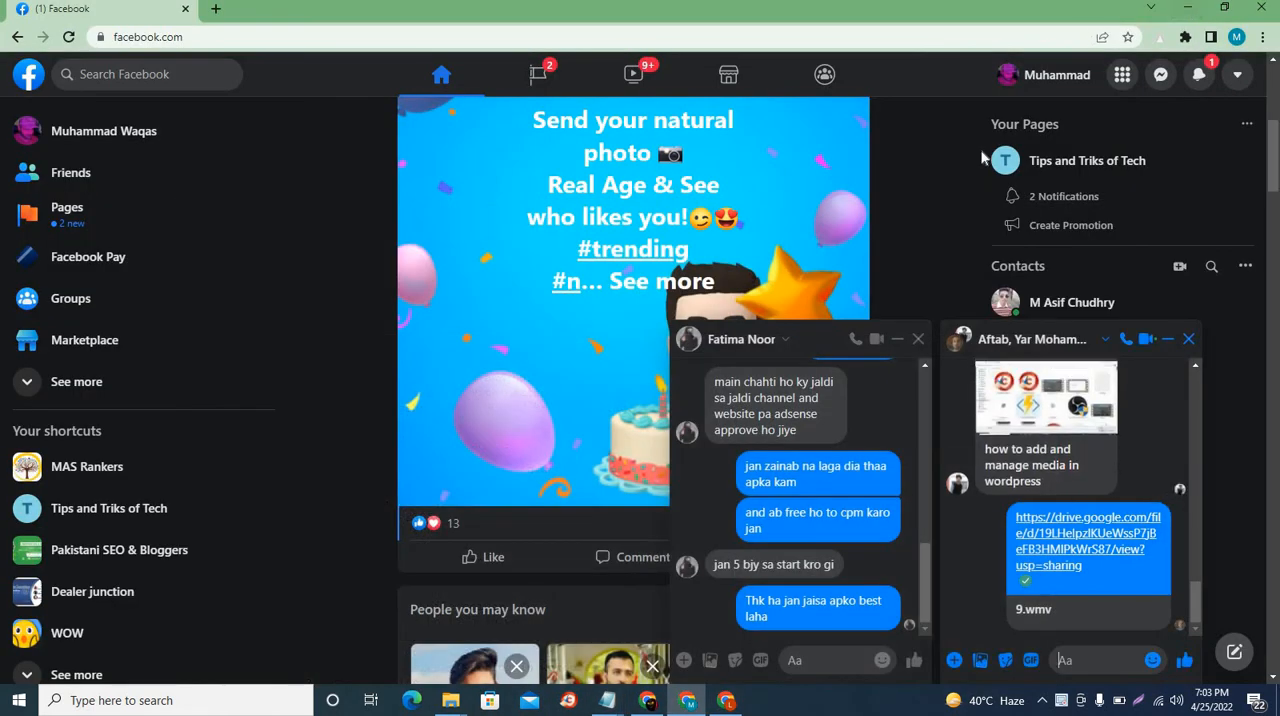
left_click(1187, 7)
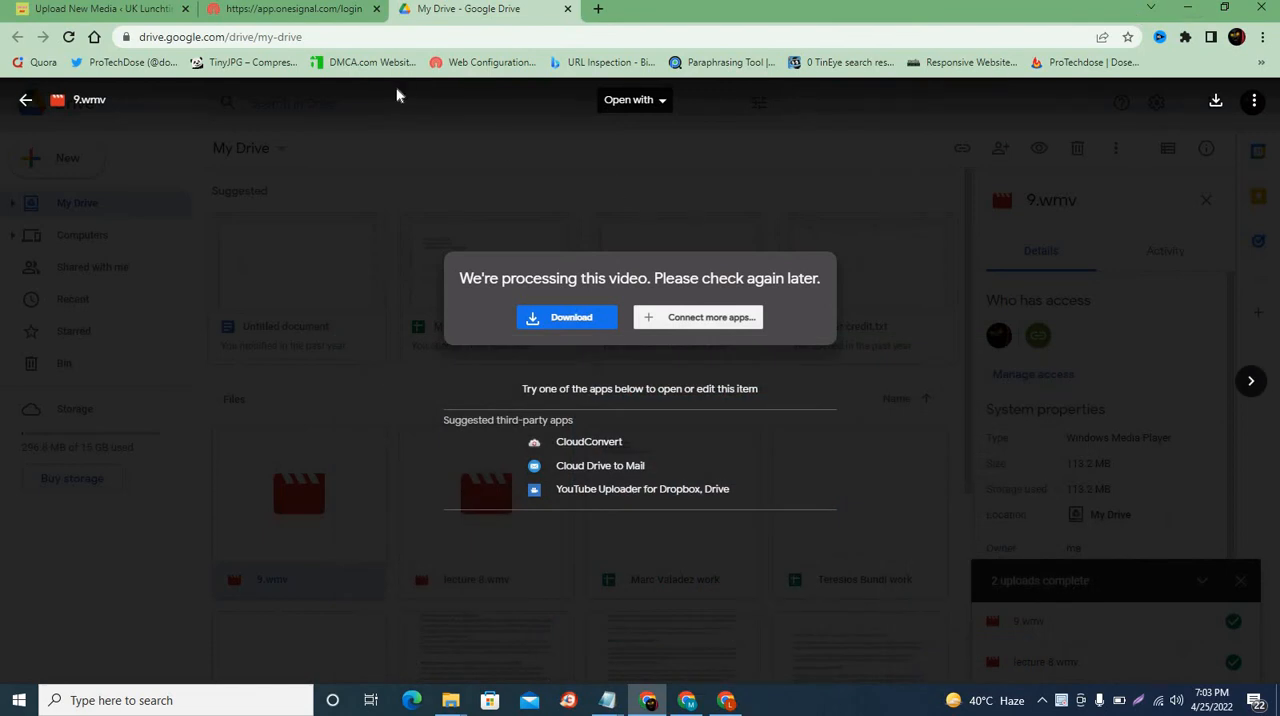
left_click(100, 10)
mouse_move(80, 180)
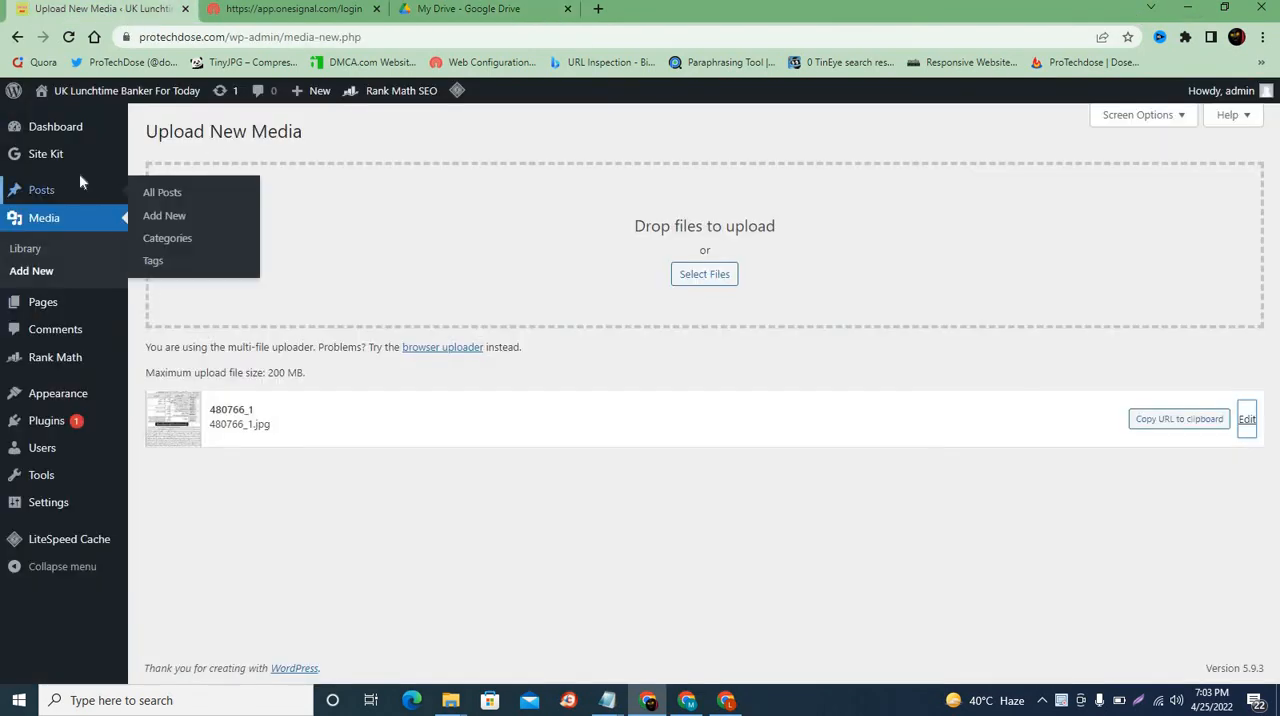
left_click(61, 140)
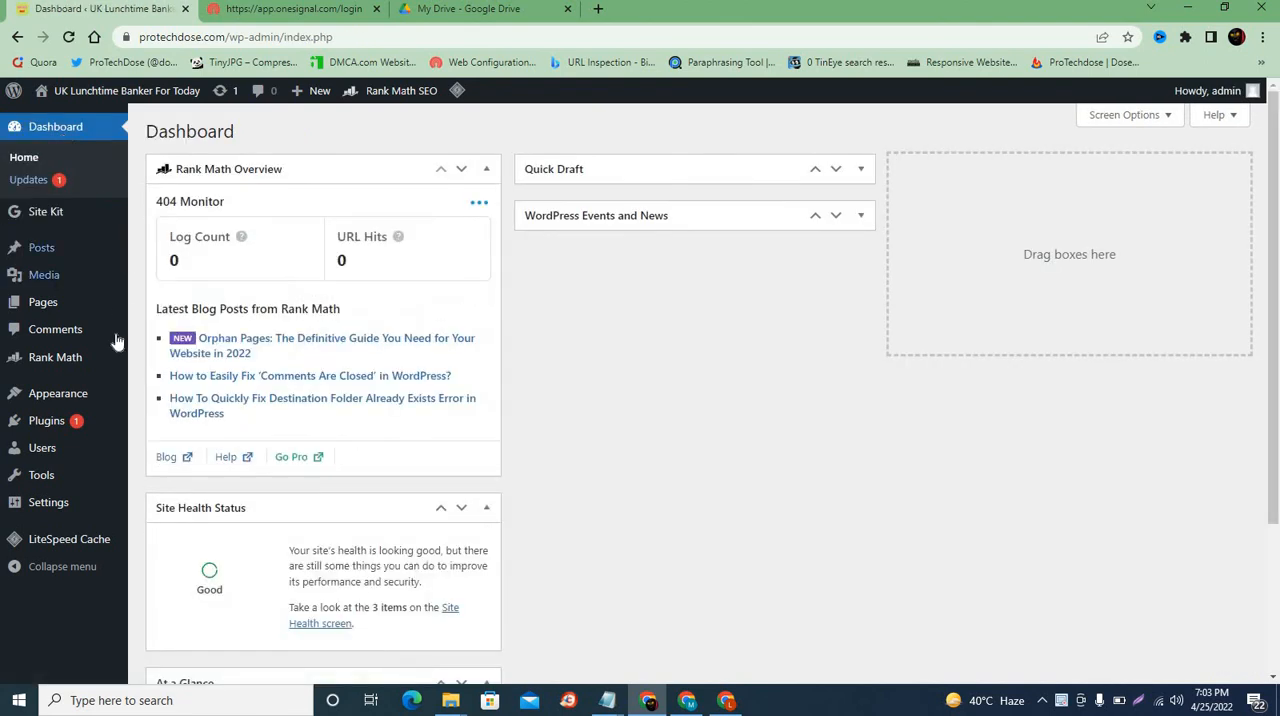
left_click(56, 333)
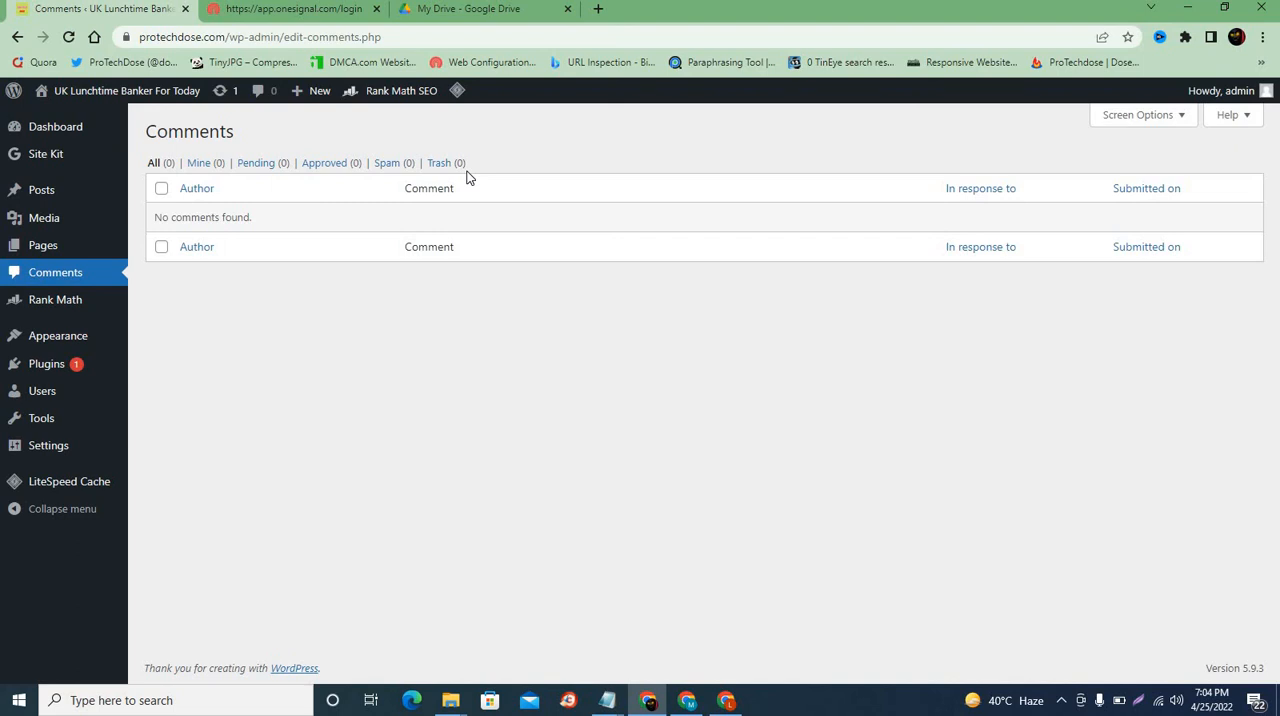
Step: Set the comments list's view mode to Extended view in the screen options and apply it
left_click(1124, 118)
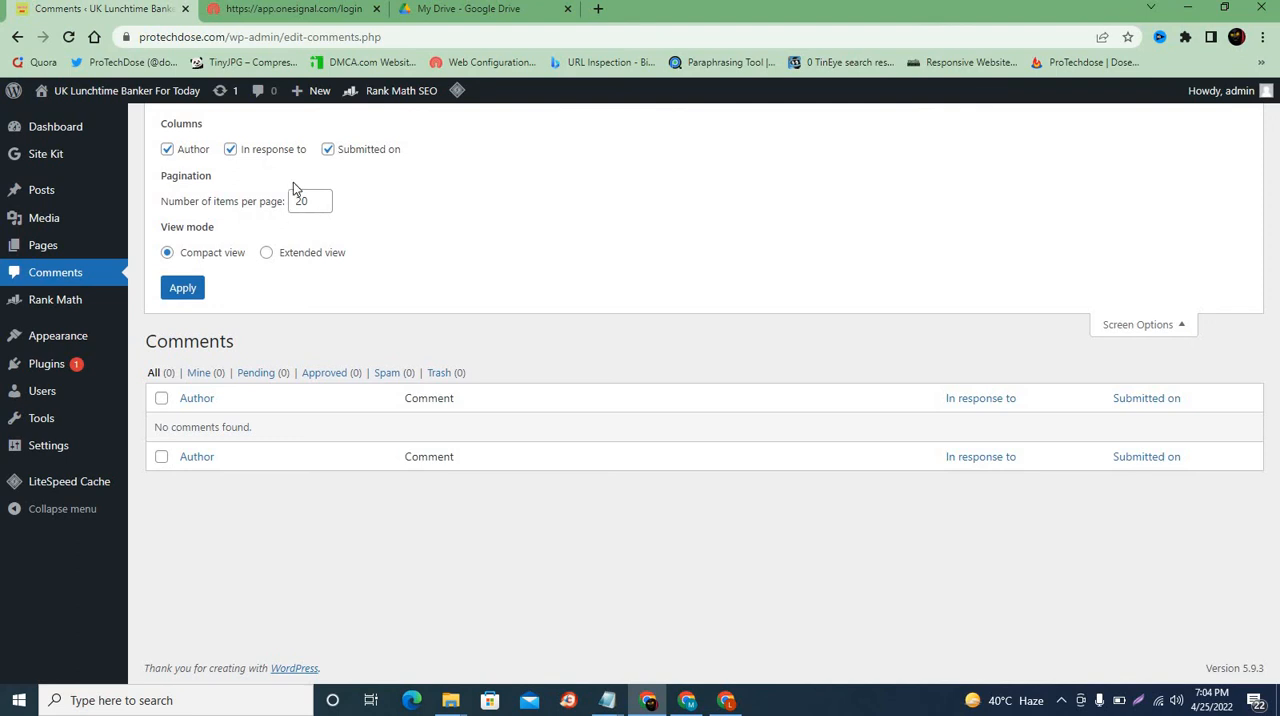
left_click(267, 256)
left_click(195, 289)
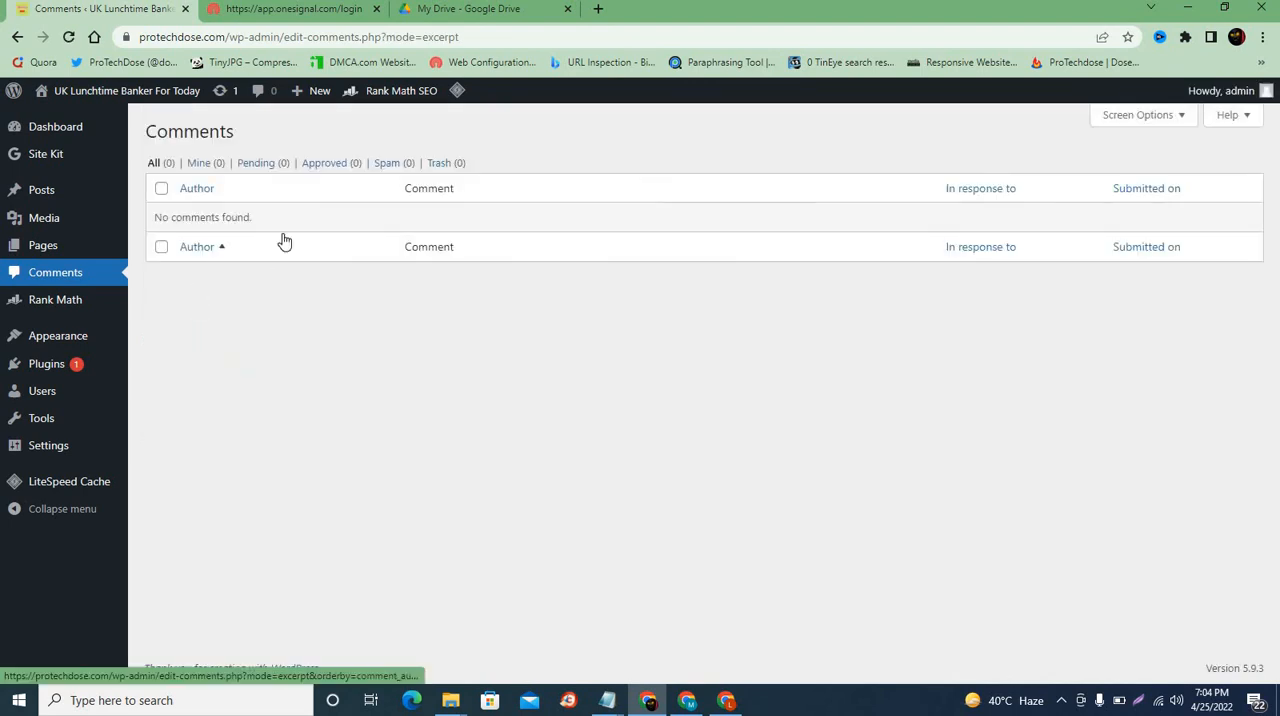
Step: Visit the live site in a new tab and open the "what is a bitcoin and how does it work" post from the EarnMoney category
mouse_move(60, 94)
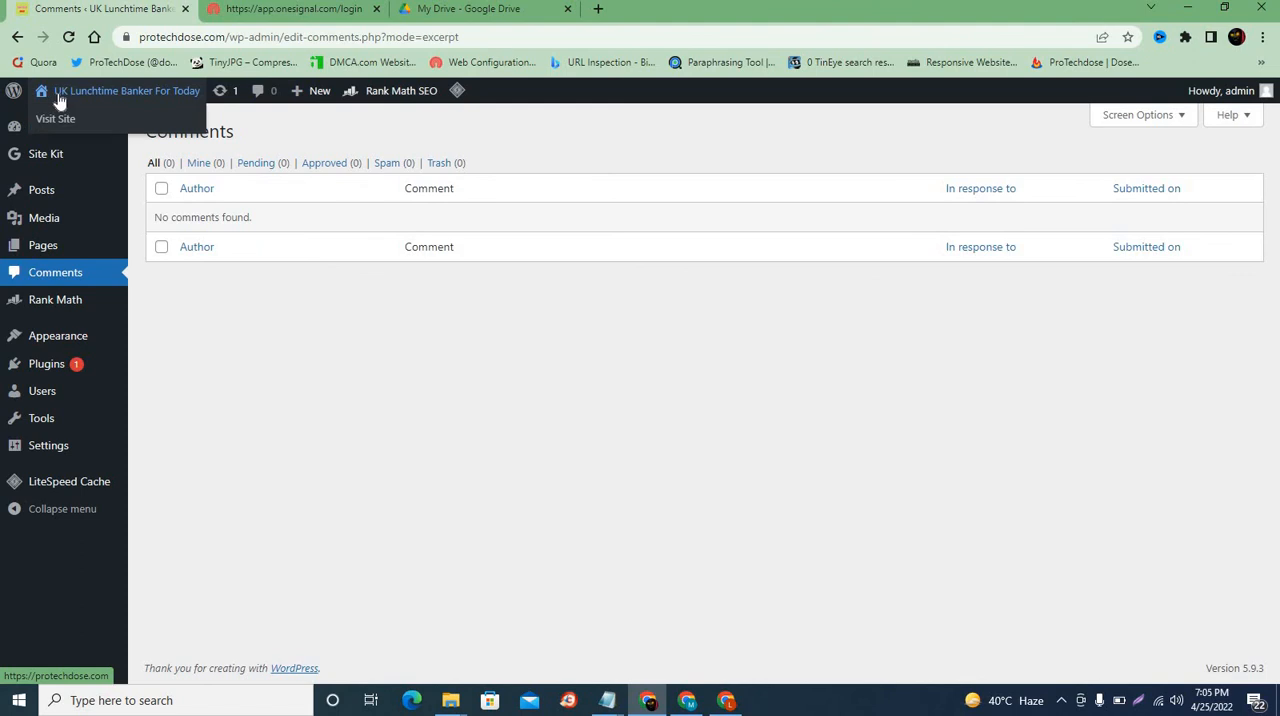
left_click(66, 118)
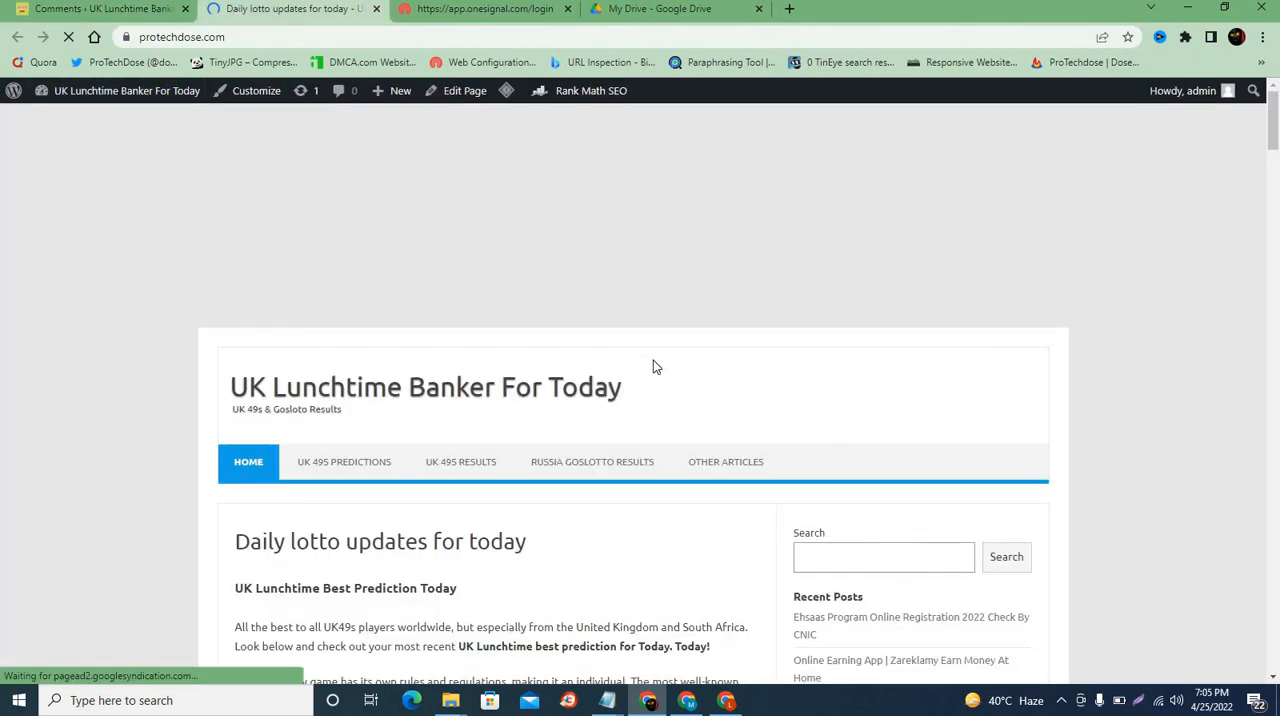
mouse_move(740, 276)
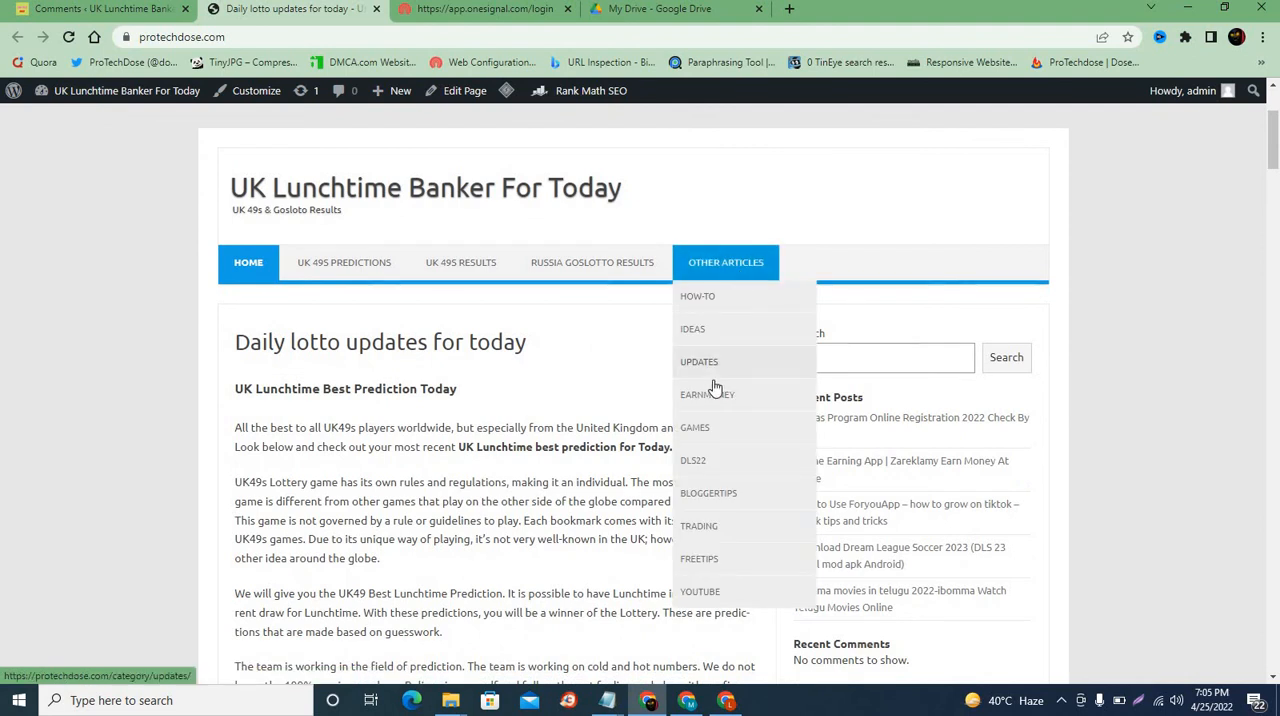
left_click(707, 392)
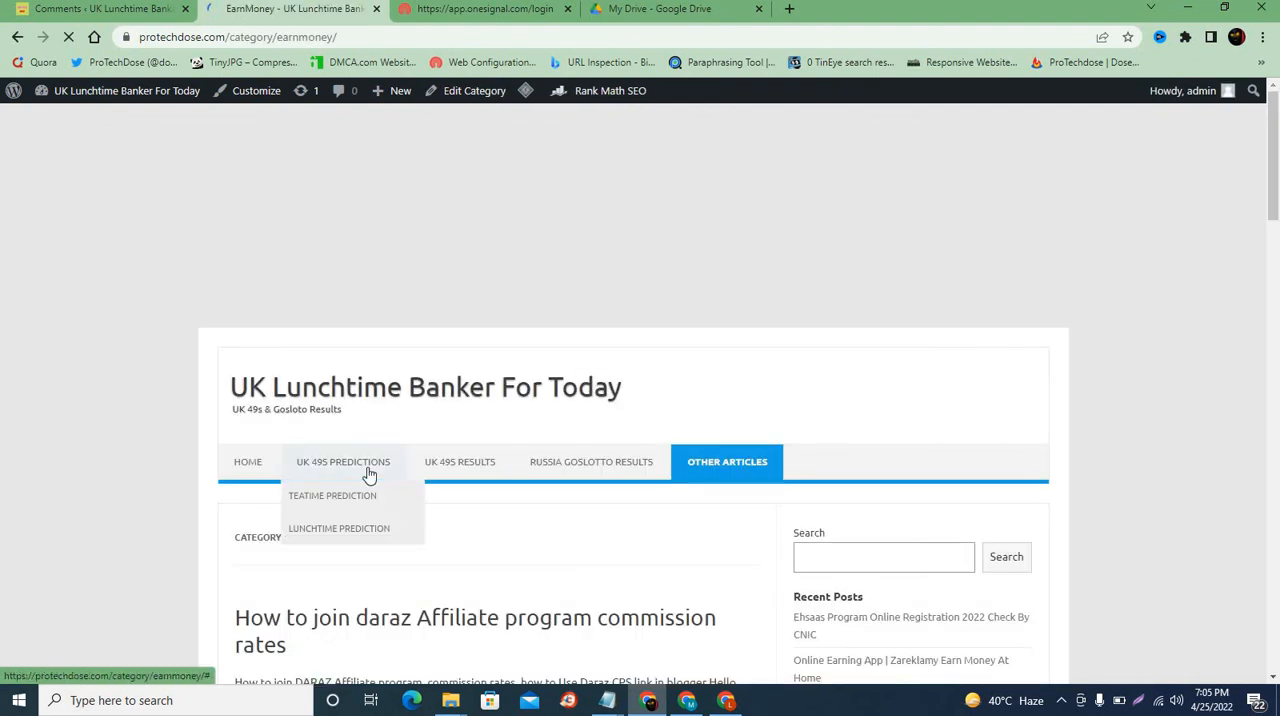
scroll(366, 420, "down", 8)
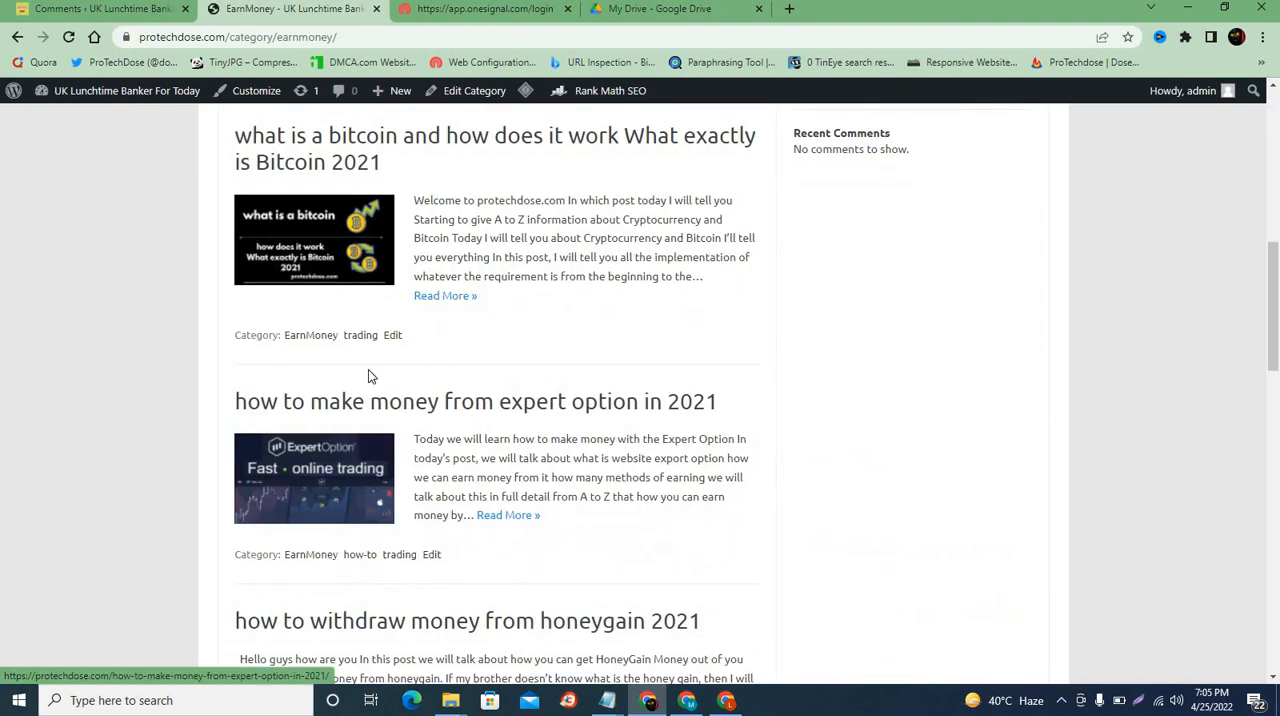
left_click(487, 143)
scroll(386, 356, "down", 10)
scroll(386, 352, "down", 15)
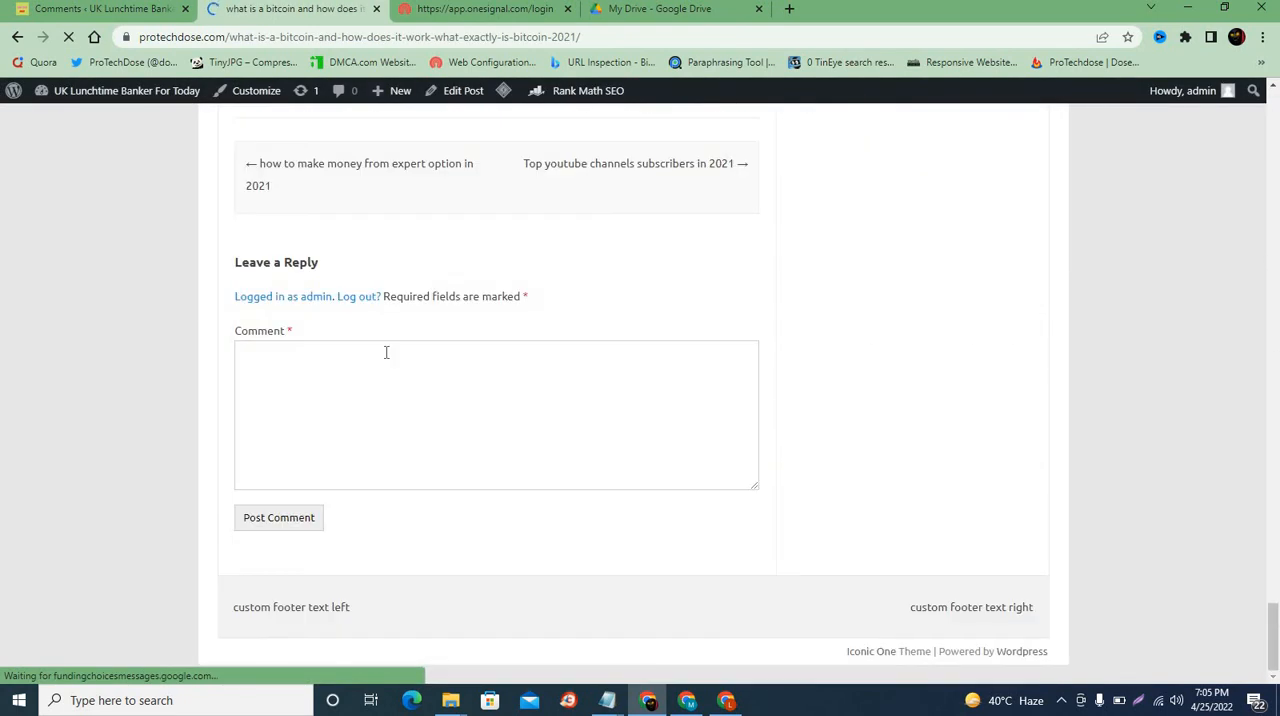
scroll(386, 352, "up", 3)
scroll(342, 385, "down", 3)
Step: Post the comment "hi how are you buddy" on the bitcoin article
left_click(338, 388)
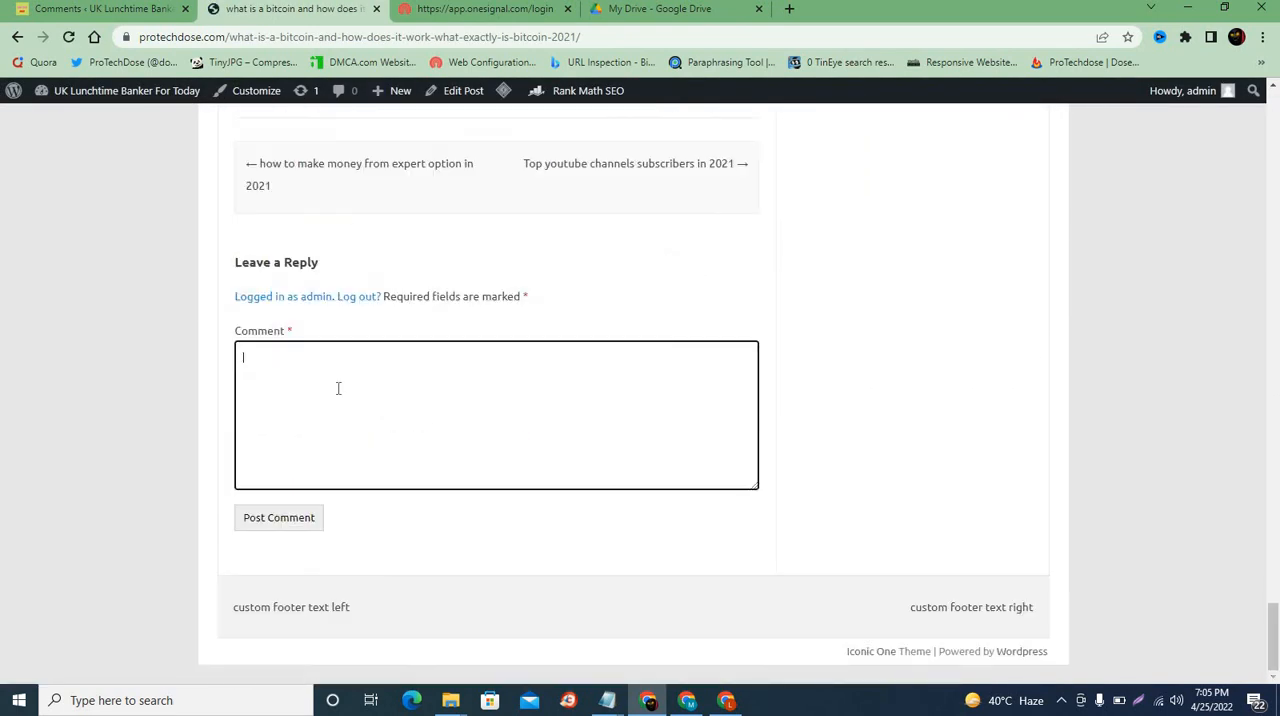
type("hi how are you buddy")
left_click(289, 519)
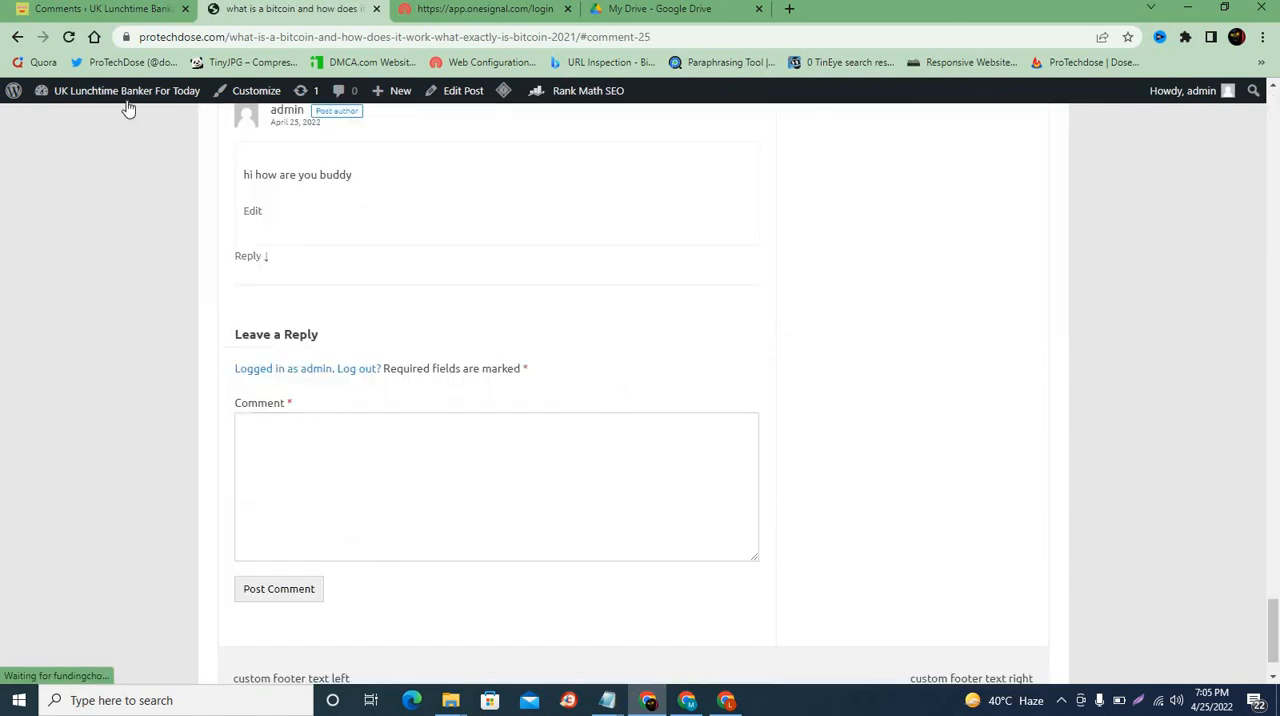
Step: Return to the admin comments list and reload it to show the newly posted comment
mouse_move(127, 84)
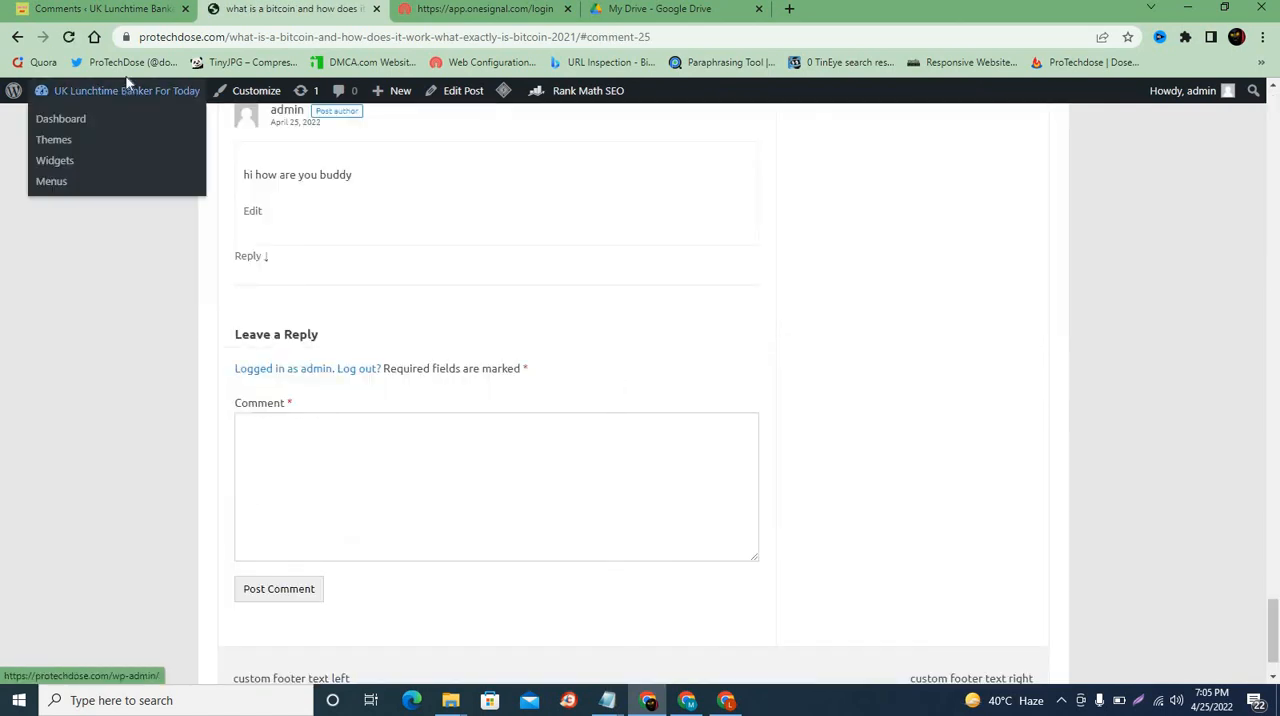
left_click(107, 12)
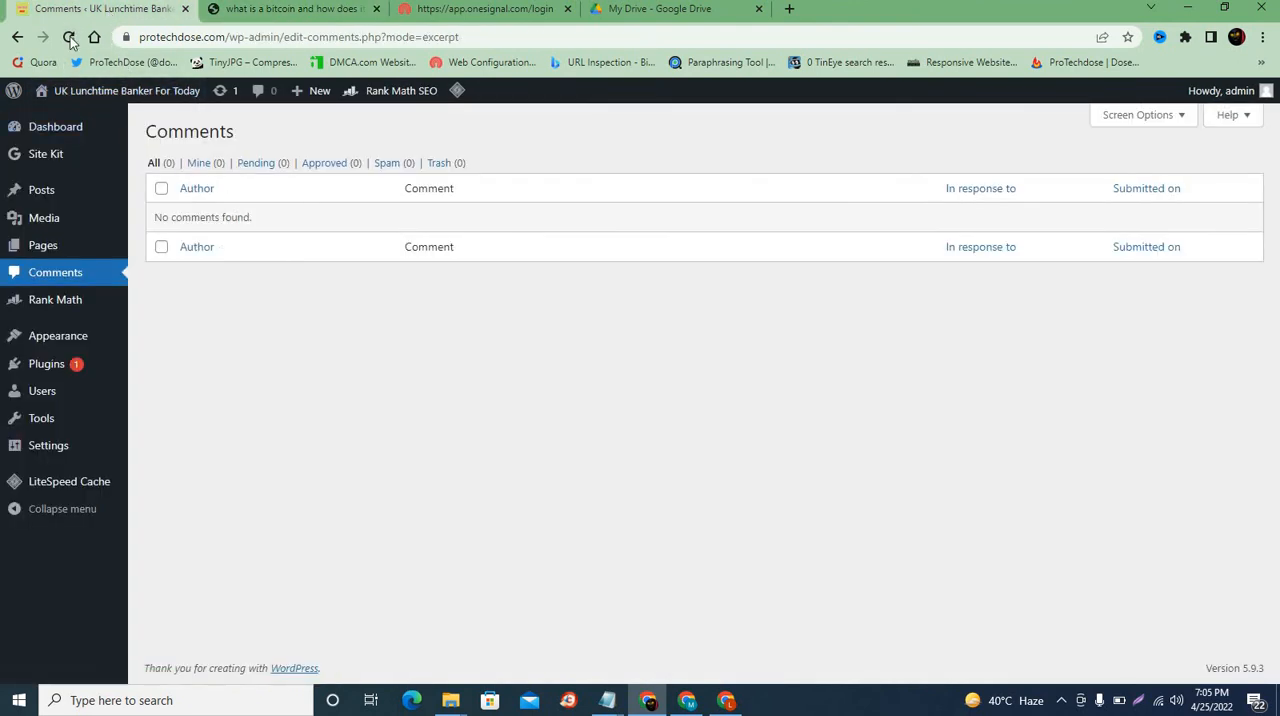
left_click(69, 38)
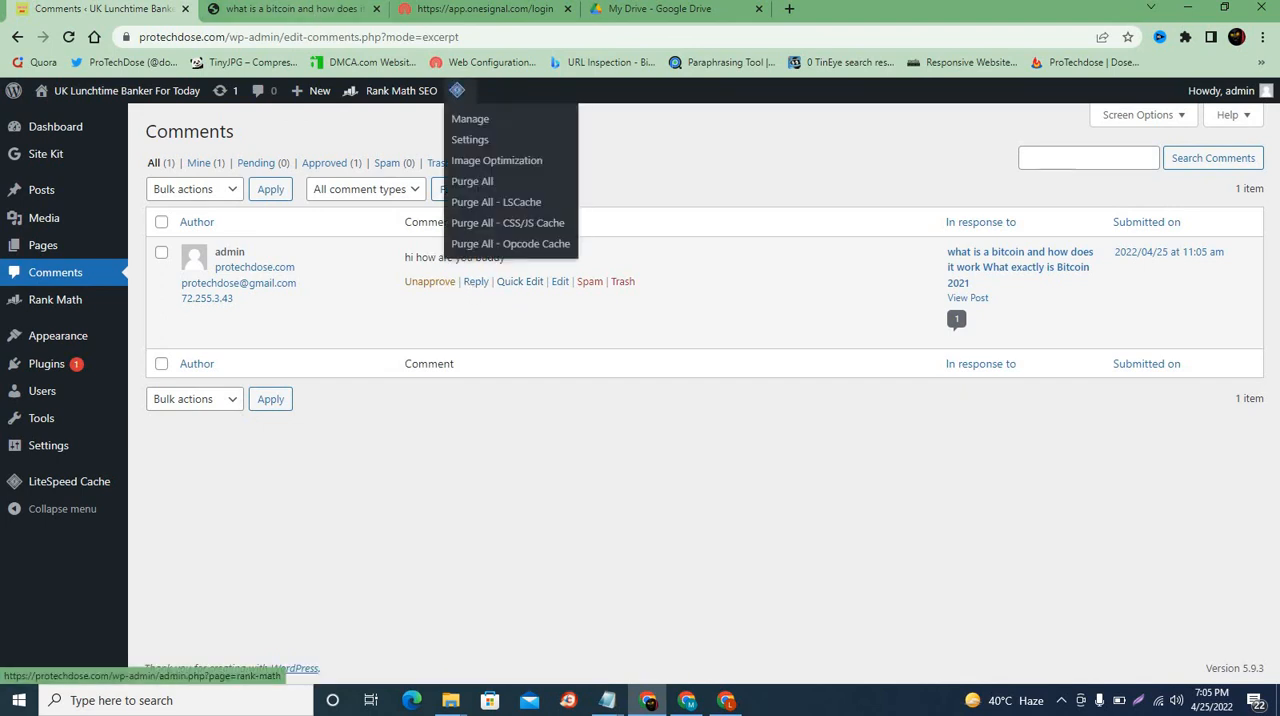
Step: View the comment on the published post, and unapprove "hi how are you buddy" in the admin comments list
left_click(346, 20)
scroll(338, 316, "up", 7)
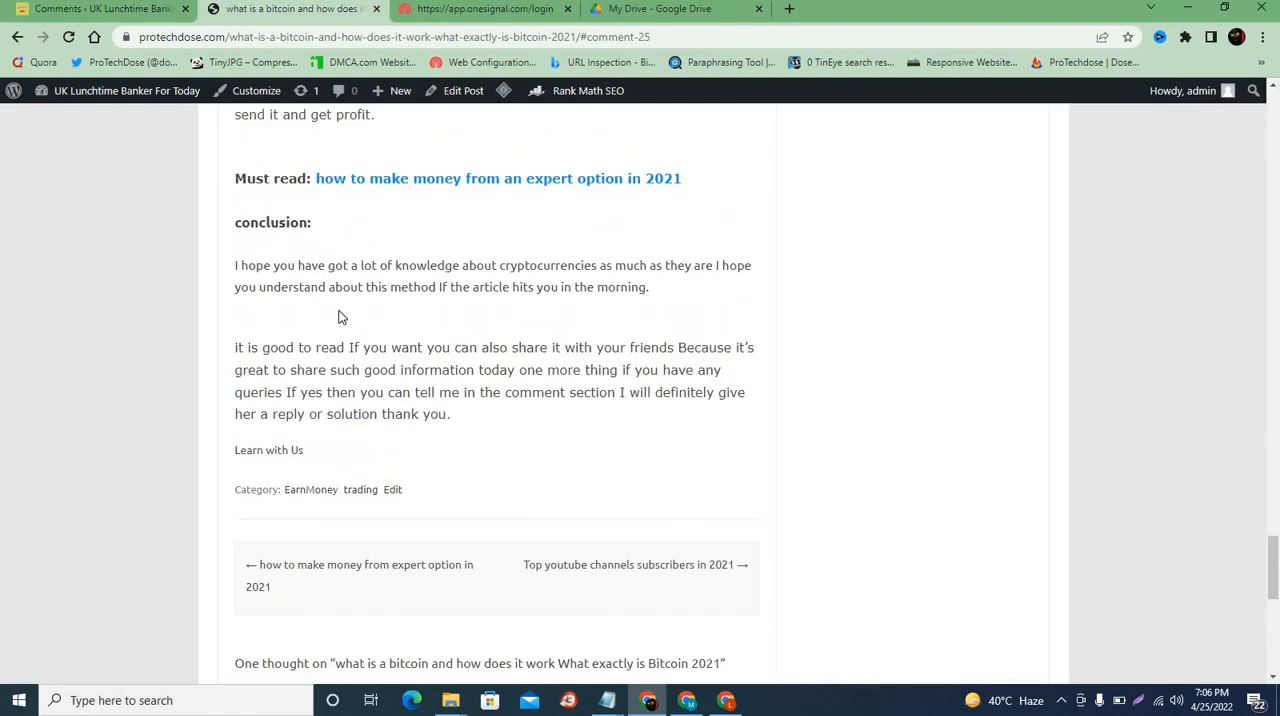
scroll(330, 310, "down", 4)
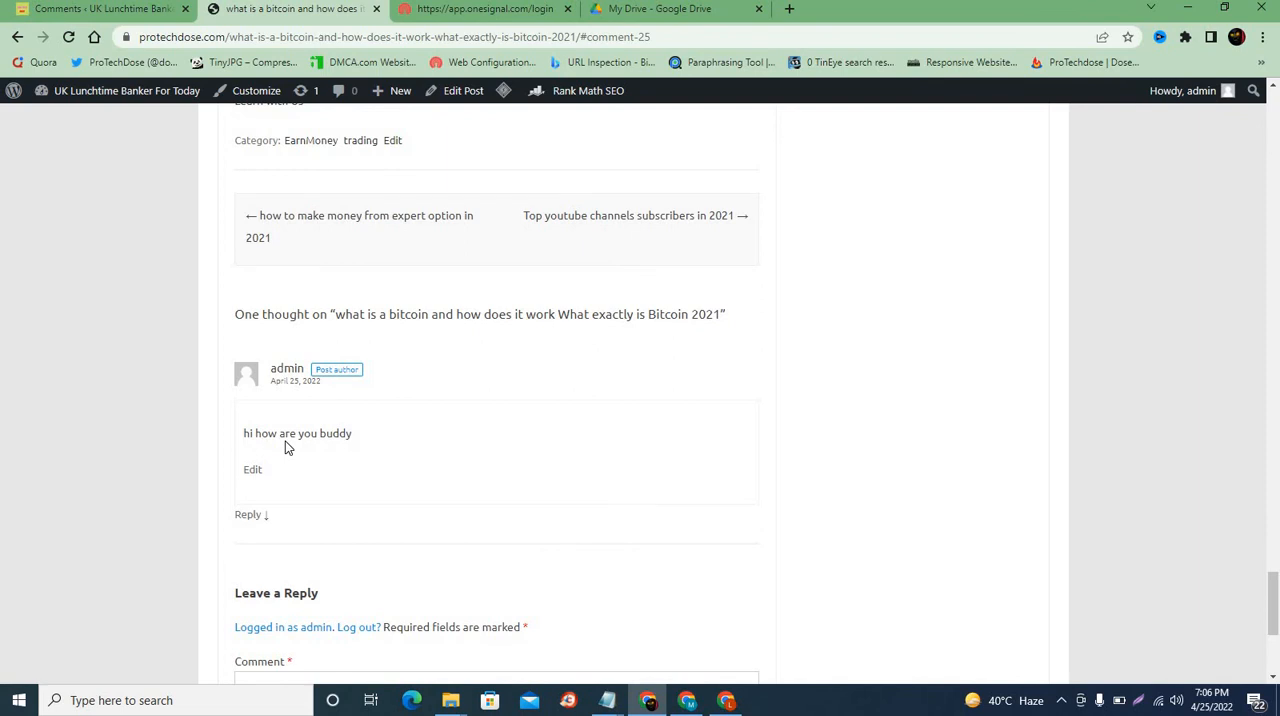
left_click(145, 12)
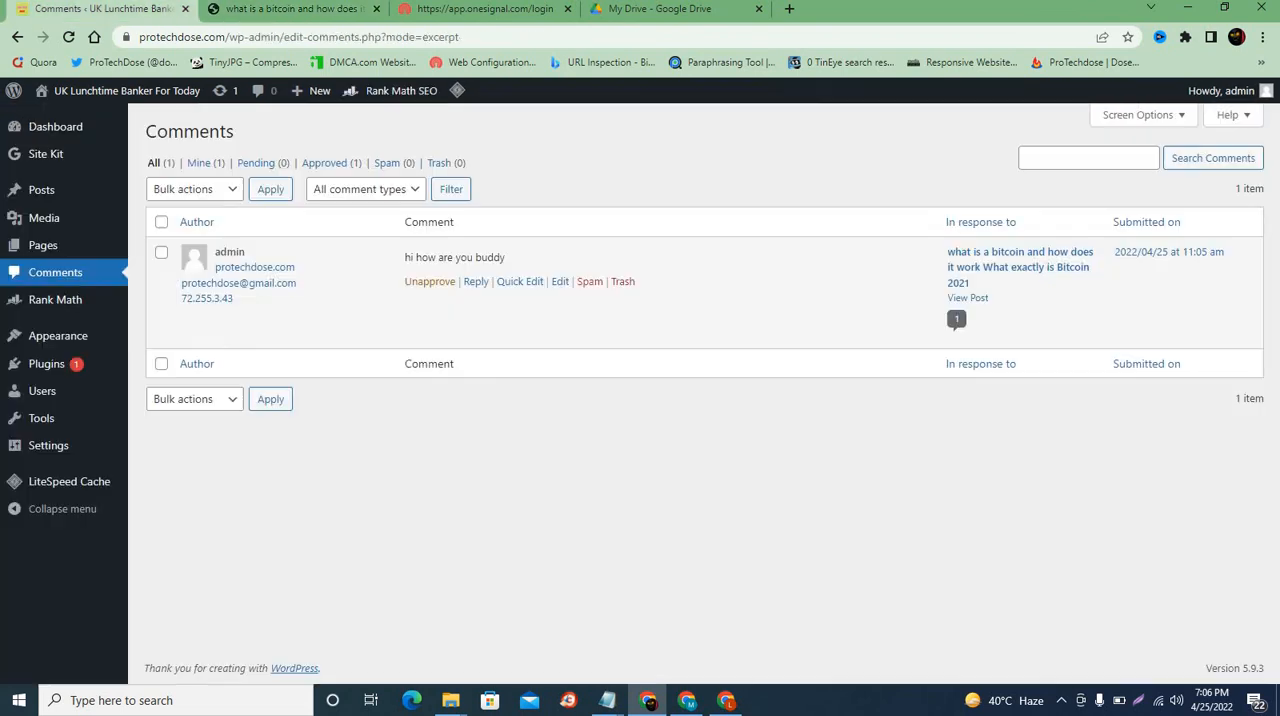
left_click(423, 287)
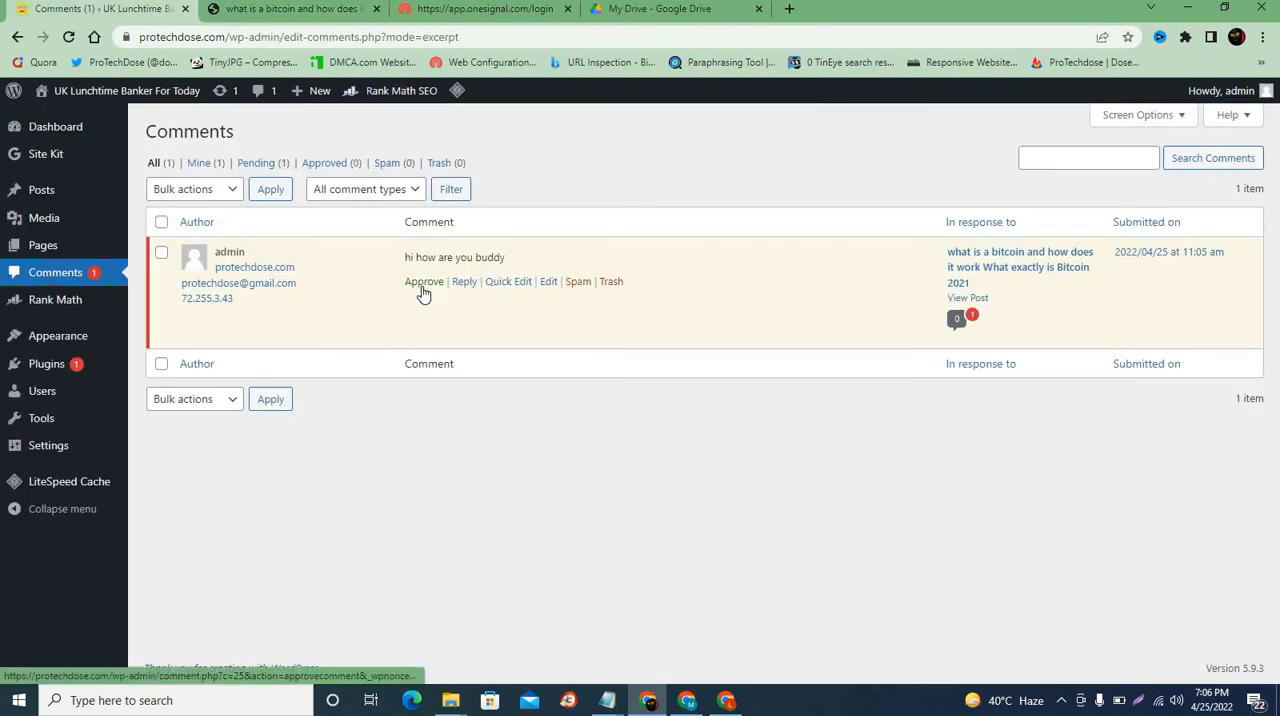
Step: Reload the published bitcoin post and examine the unapproved comment's moderation status
left_click(330, 10)
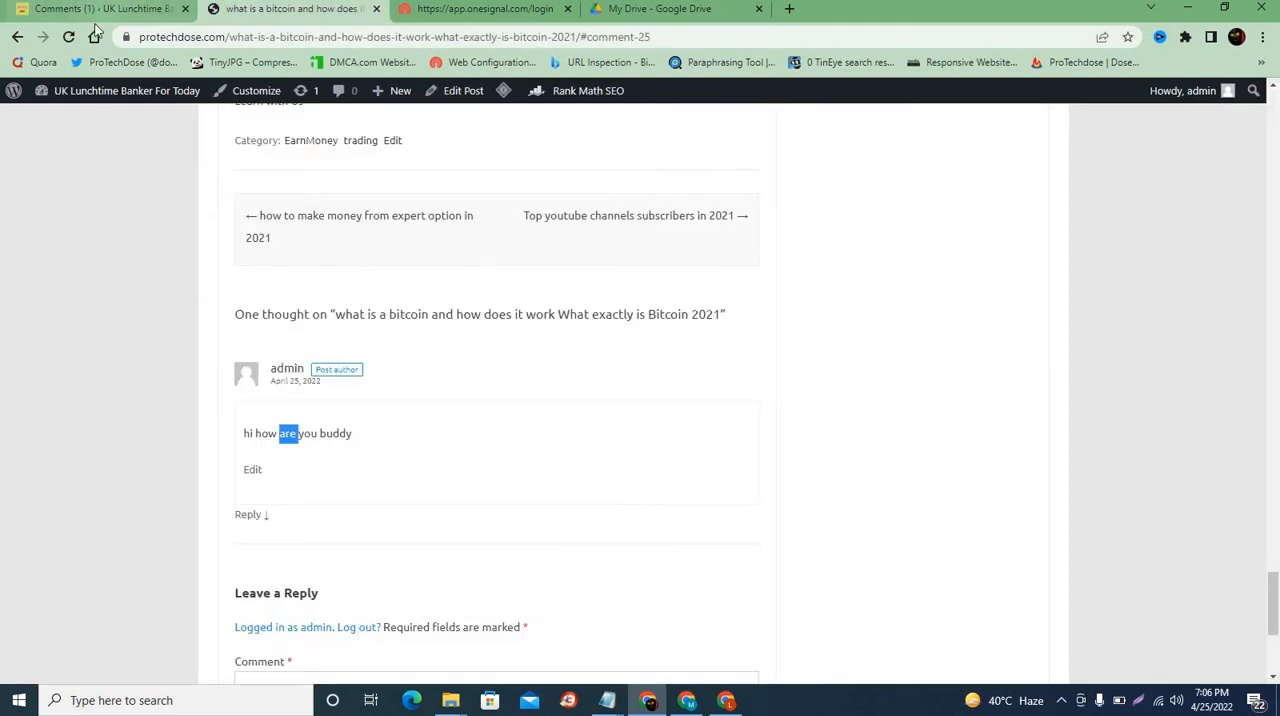
left_click(71, 40)
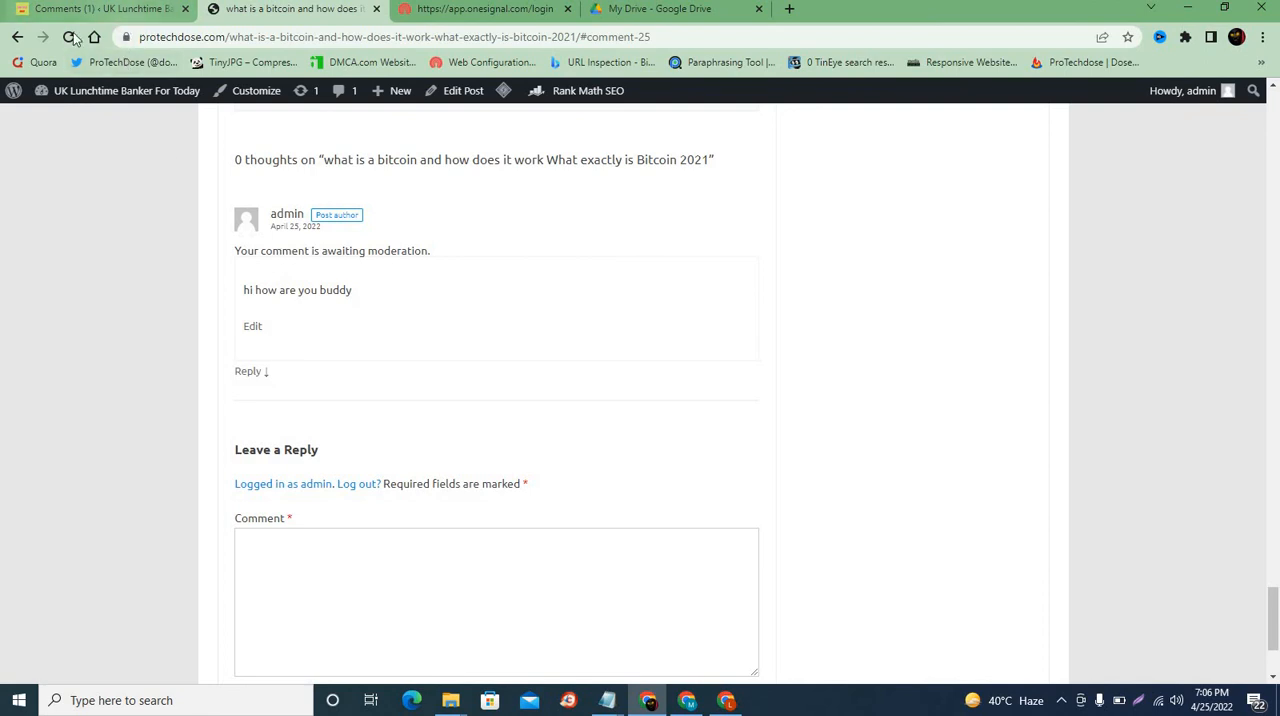
triple_click(271, 262)
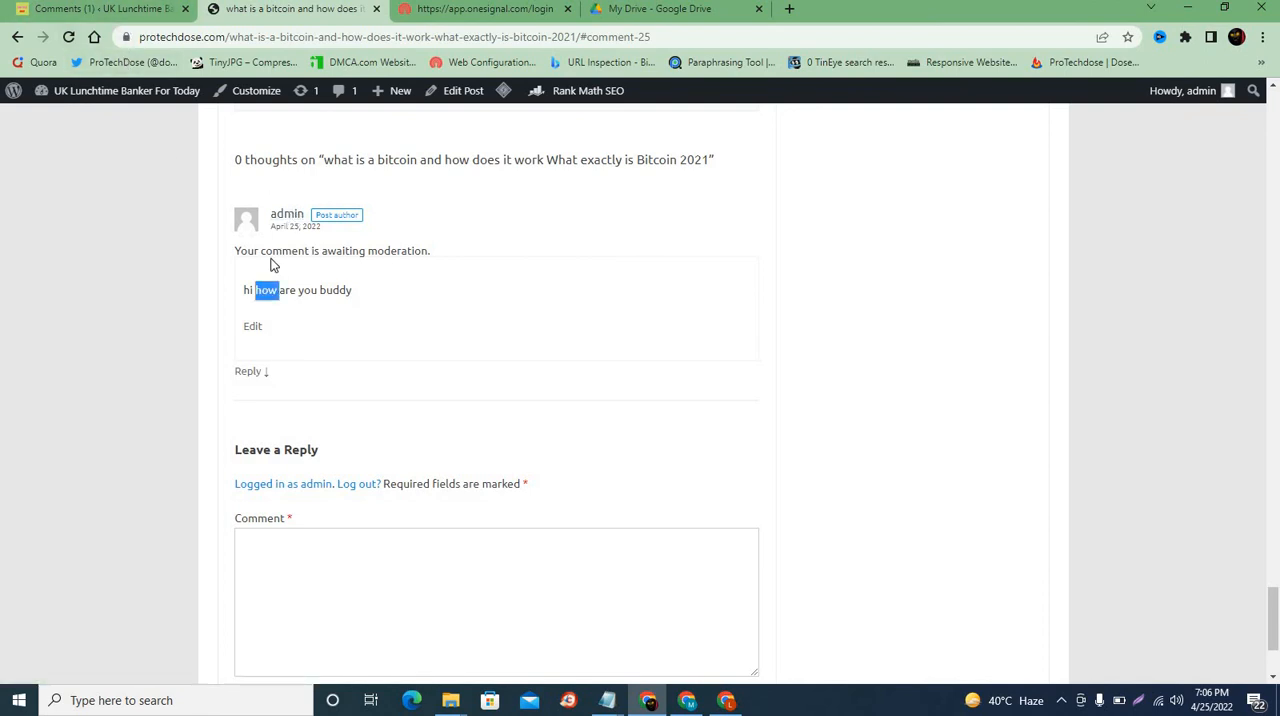
left_click(309, 272)
left_click(69, 38)
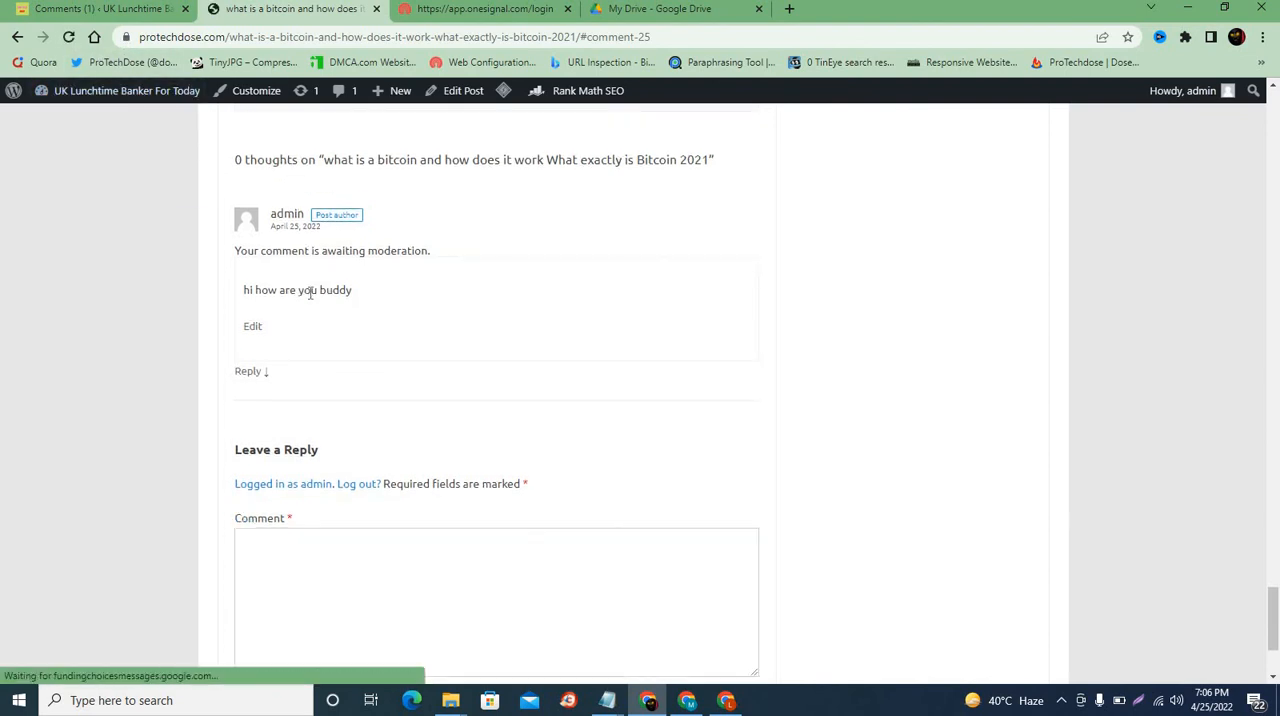
Step: Approve the "hi how are you buddy" comment in the admin list and reload the published post to check it
left_click(140, 16)
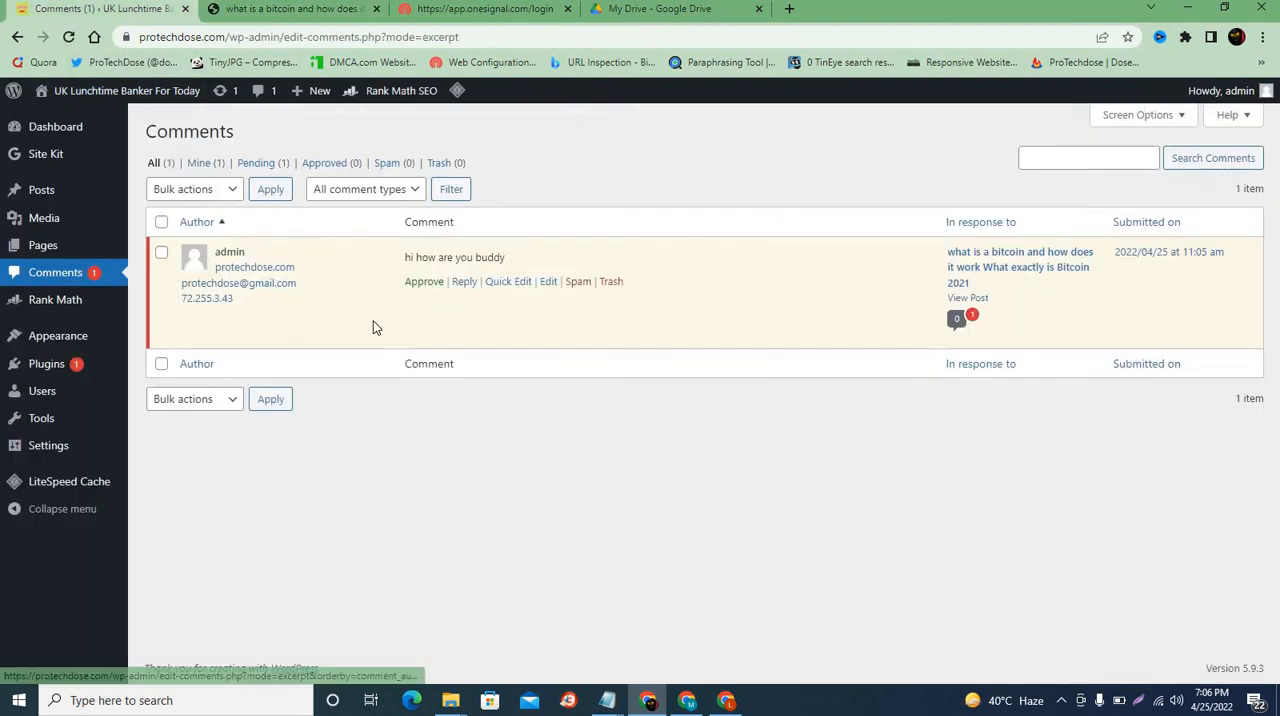
left_click(422, 280)
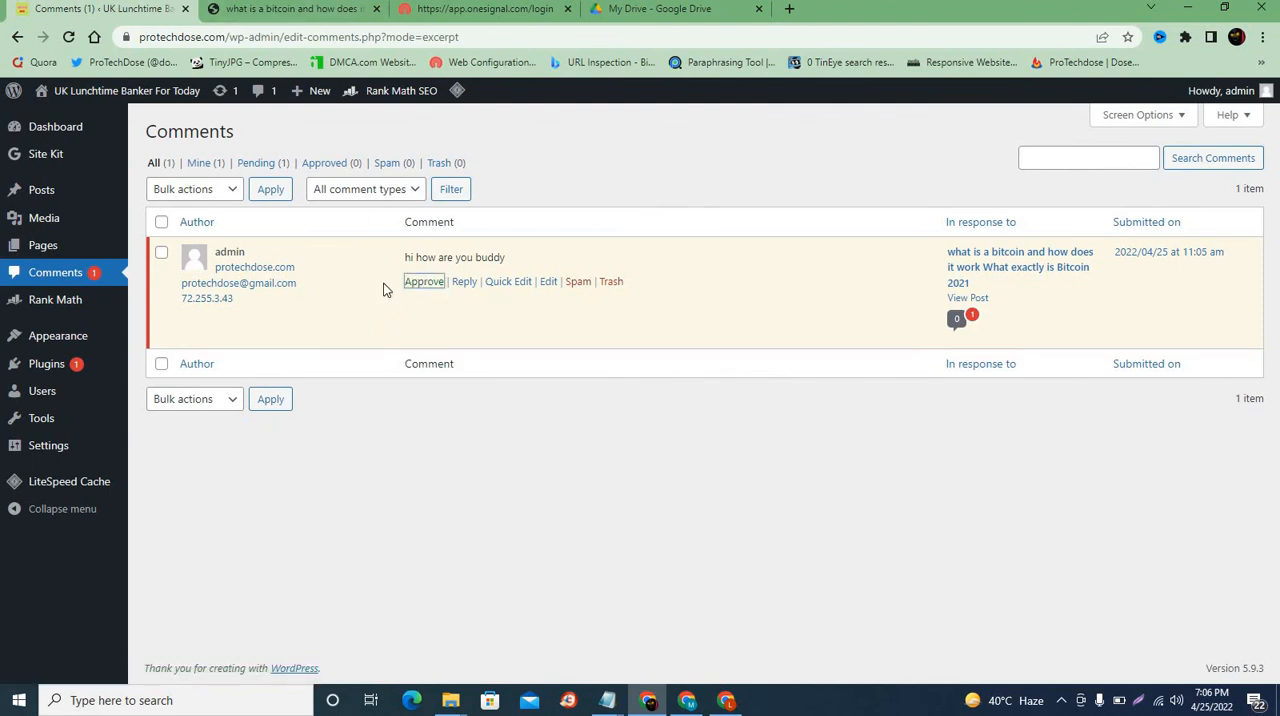
left_click(422, 287)
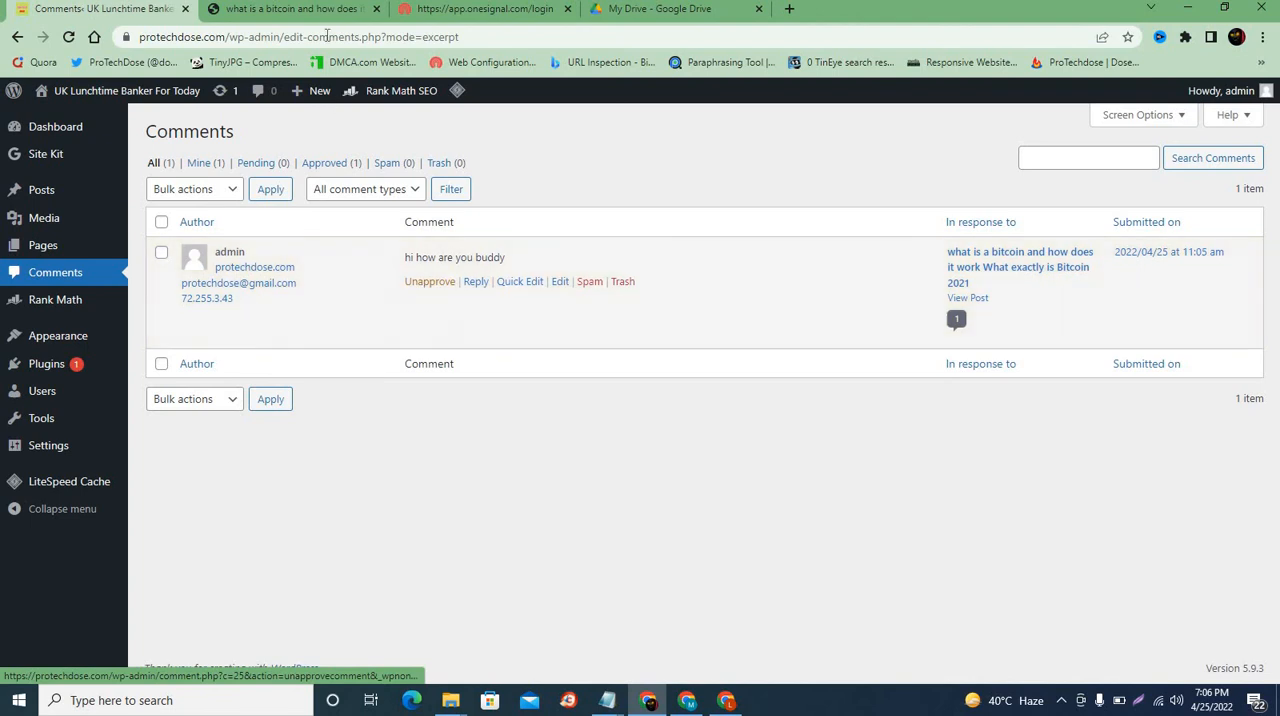
left_click(290, 9)
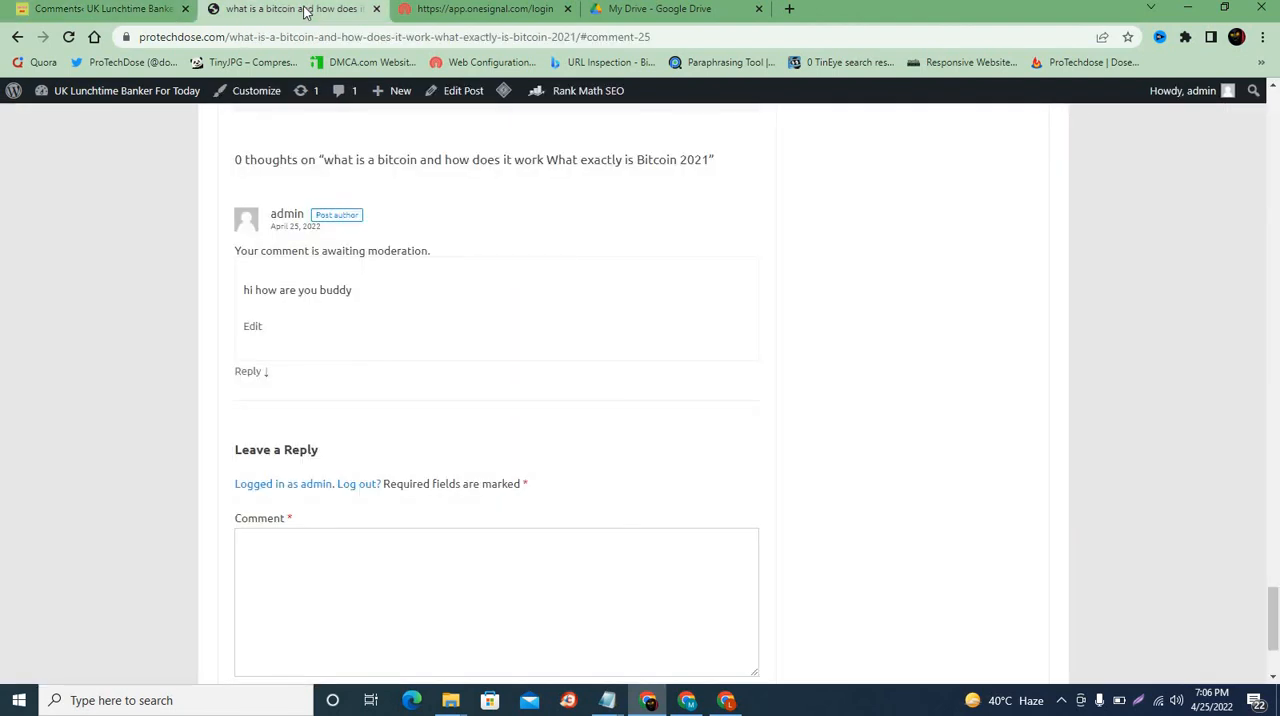
left_click(72, 38)
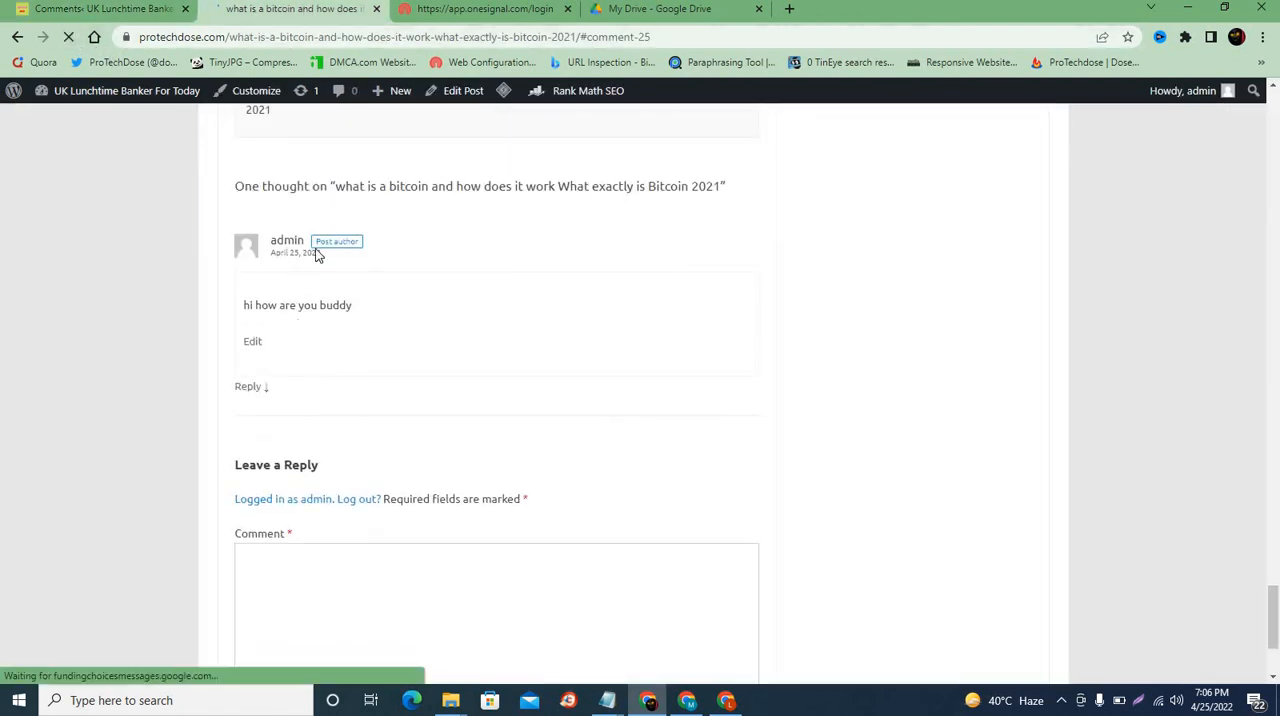
Step: Reply "fine" to the "hi how are you buddy" comment from the admin comments list
left_click(100, 9)
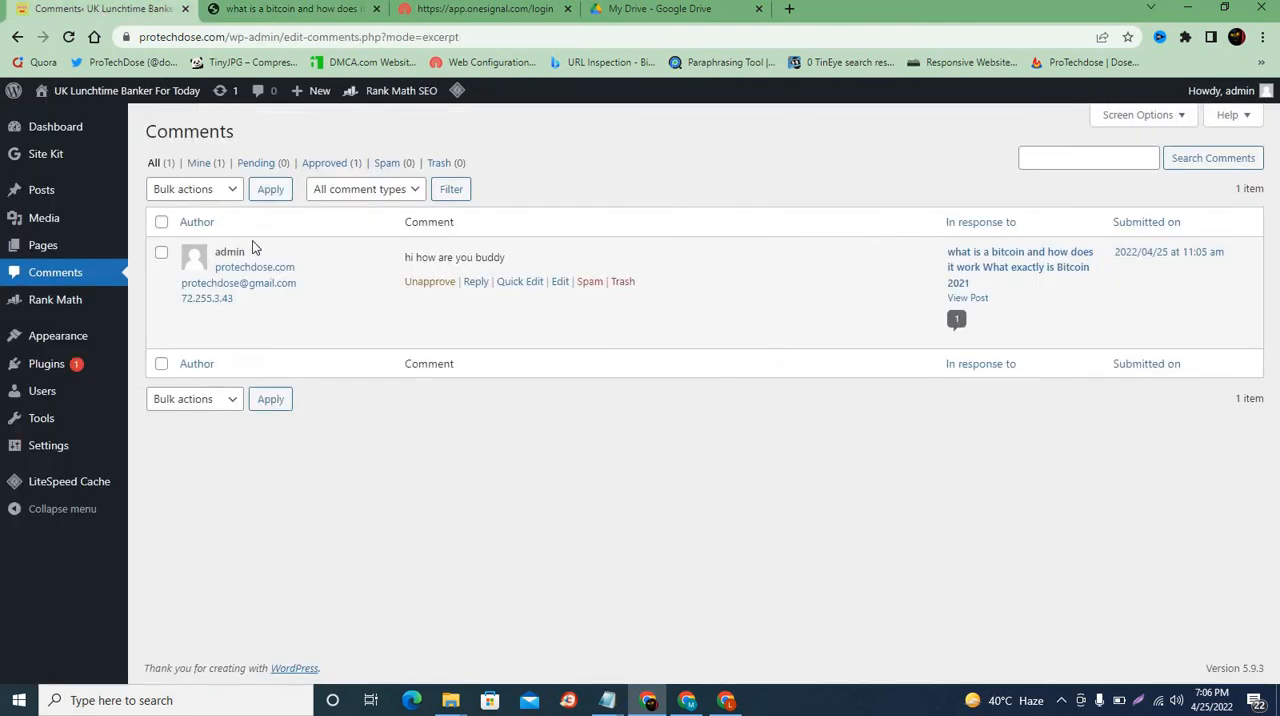
left_click(476, 283)
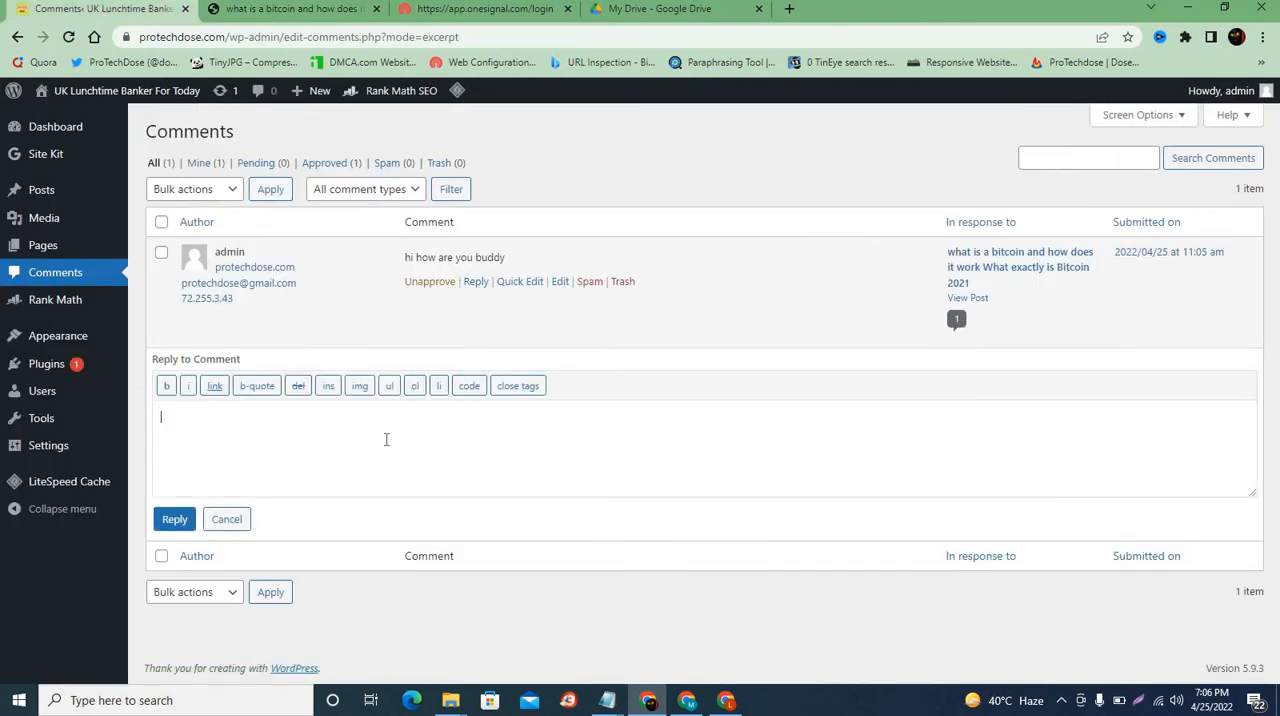
type("fine")
left_click(175, 520)
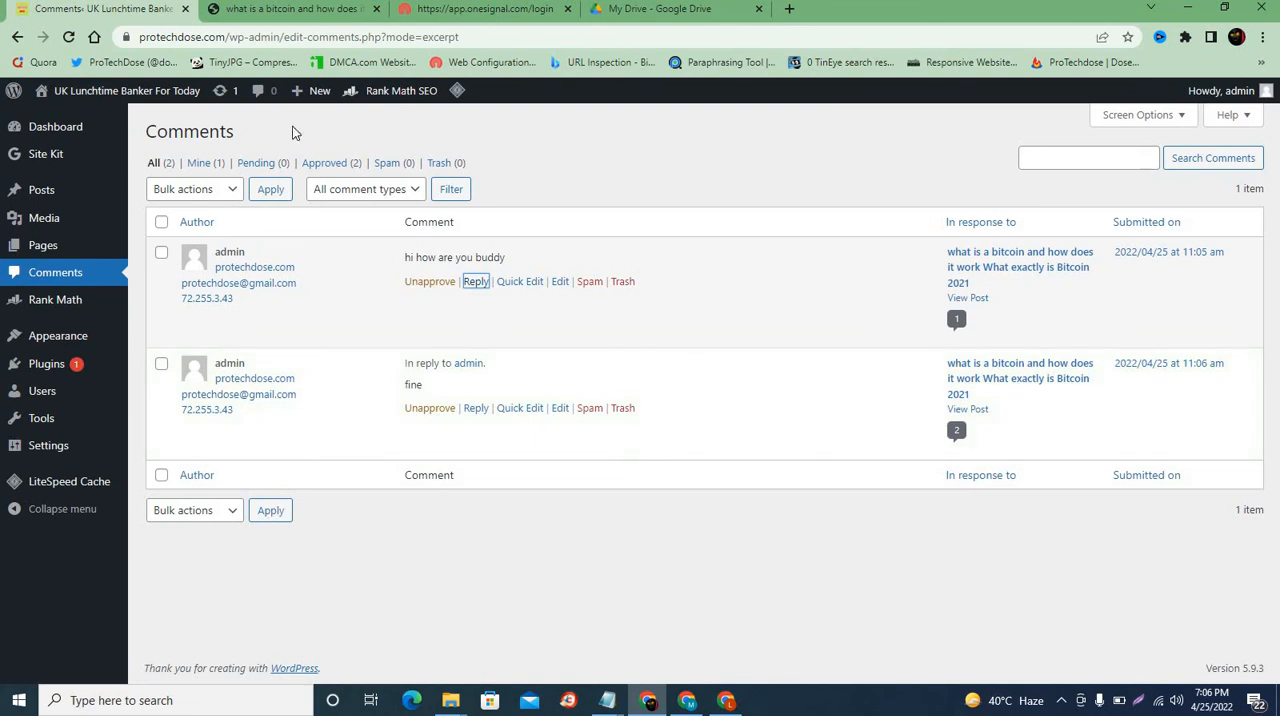
Step: Reload the published bitcoin post to check the "fine" reply under the comment, and return to the admin comments list
left_click(310, 10)
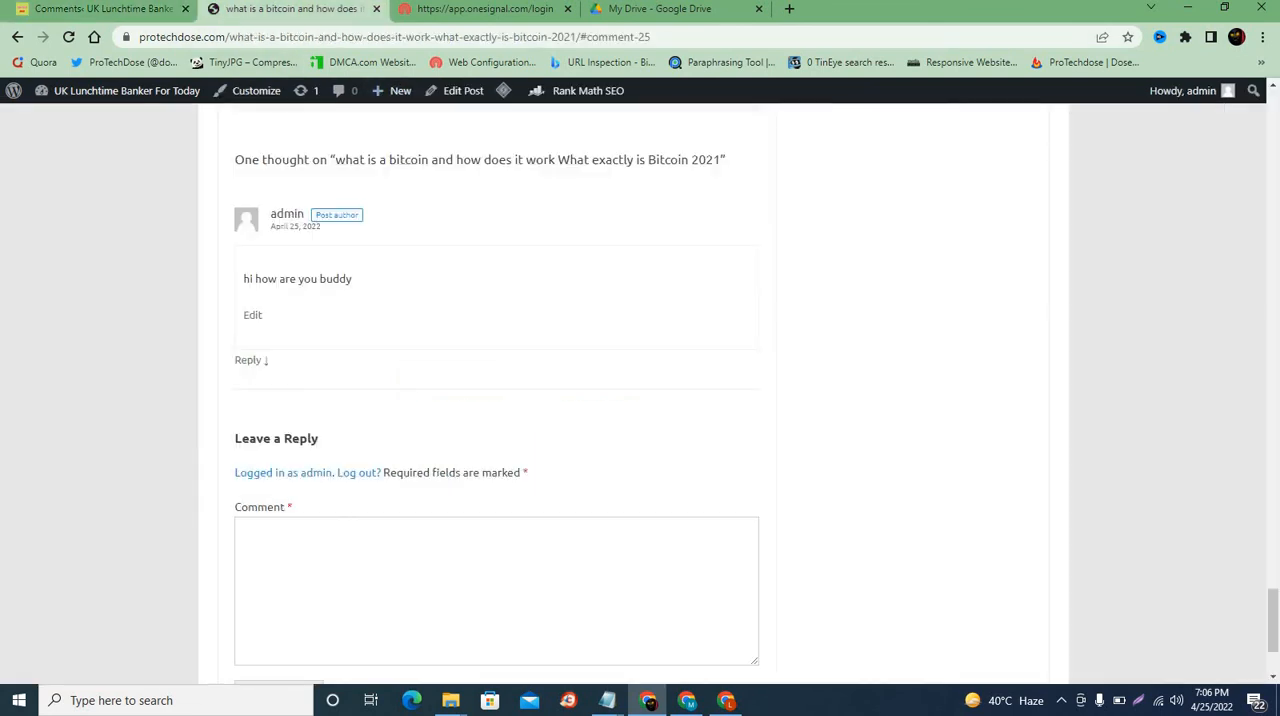
left_click(74, 39)
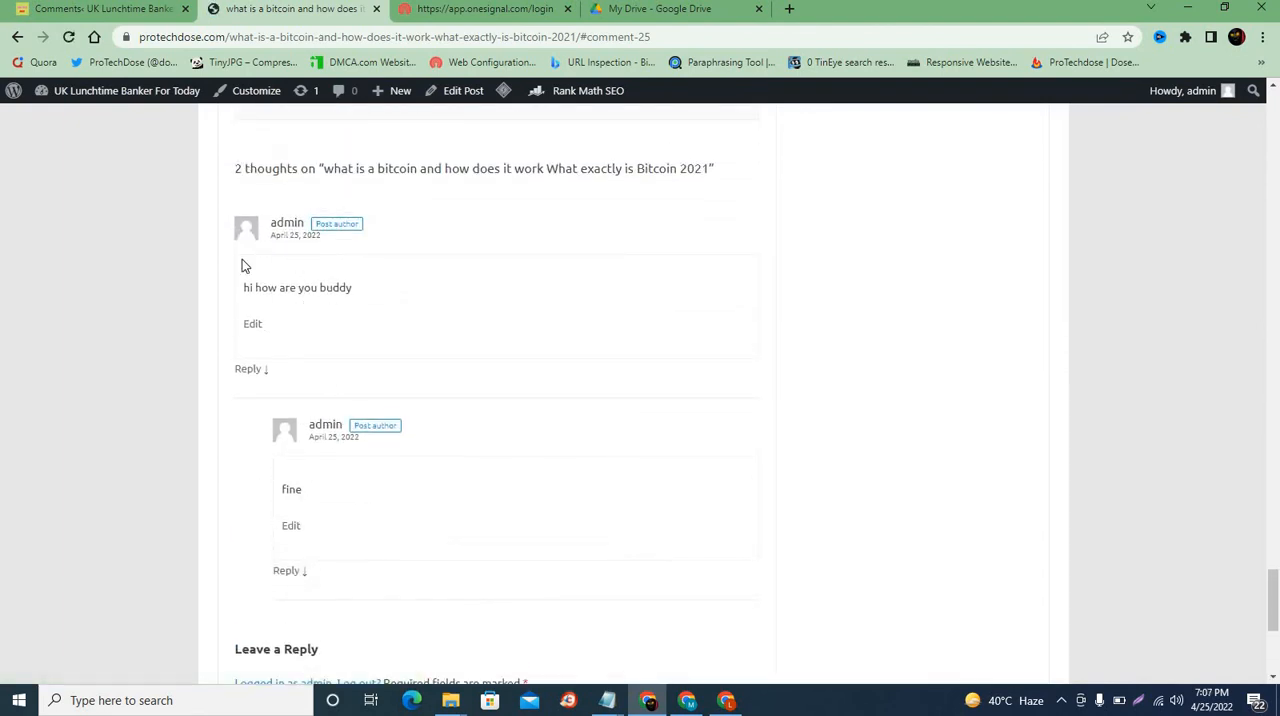
left_click(146, 10)
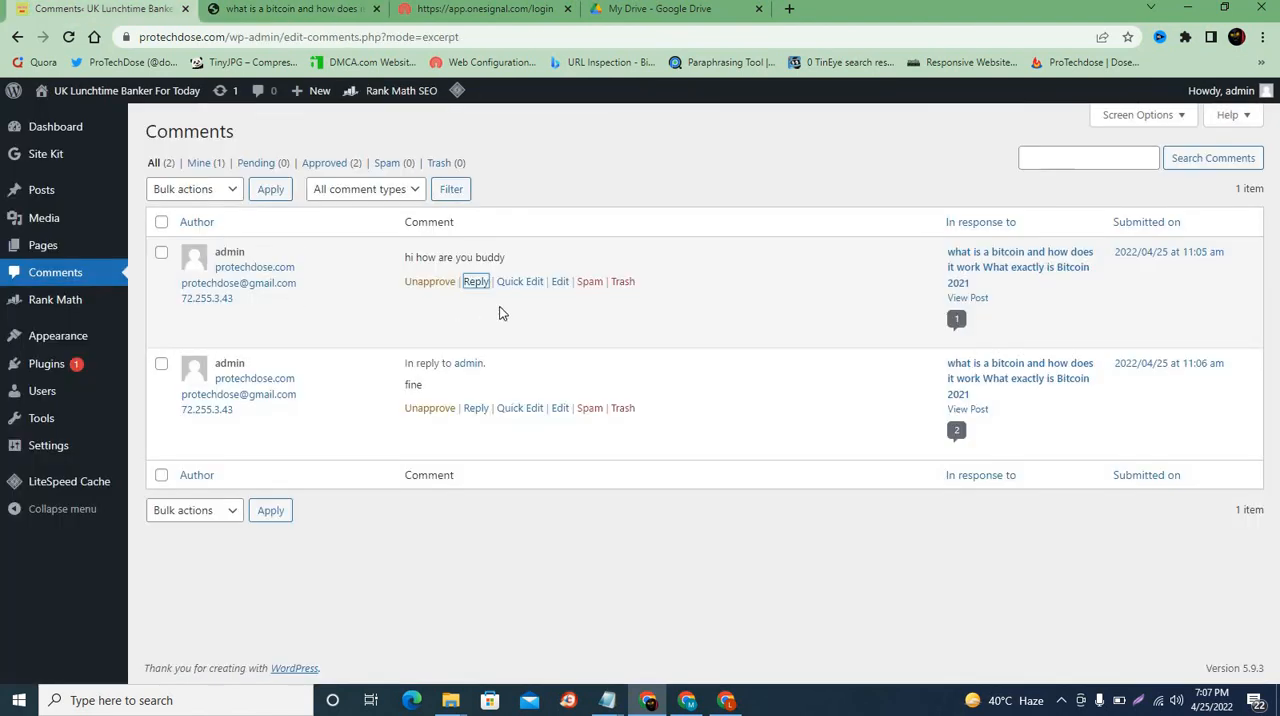
Step: Mark the "hi how are you buddy" comment as spam and restore it from the spam comments as not spam
left_click(590, 282)
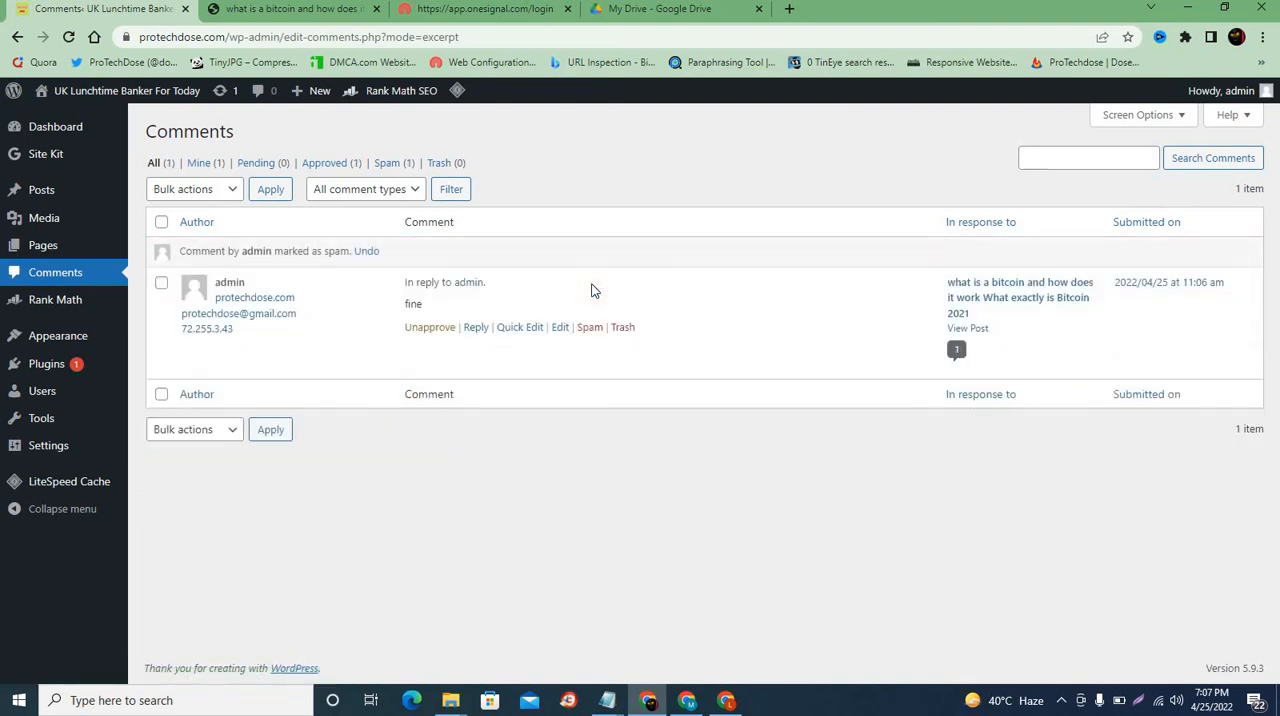
left_click(390, 164)
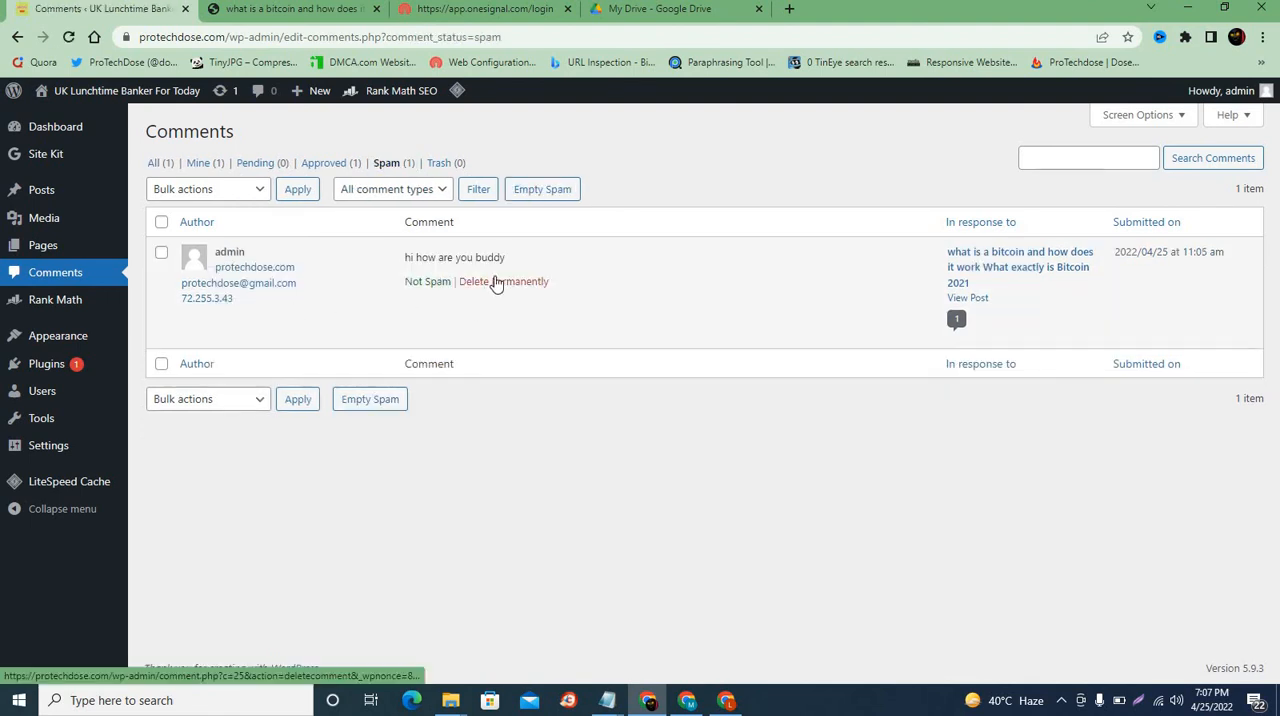
left_click(430, 282)
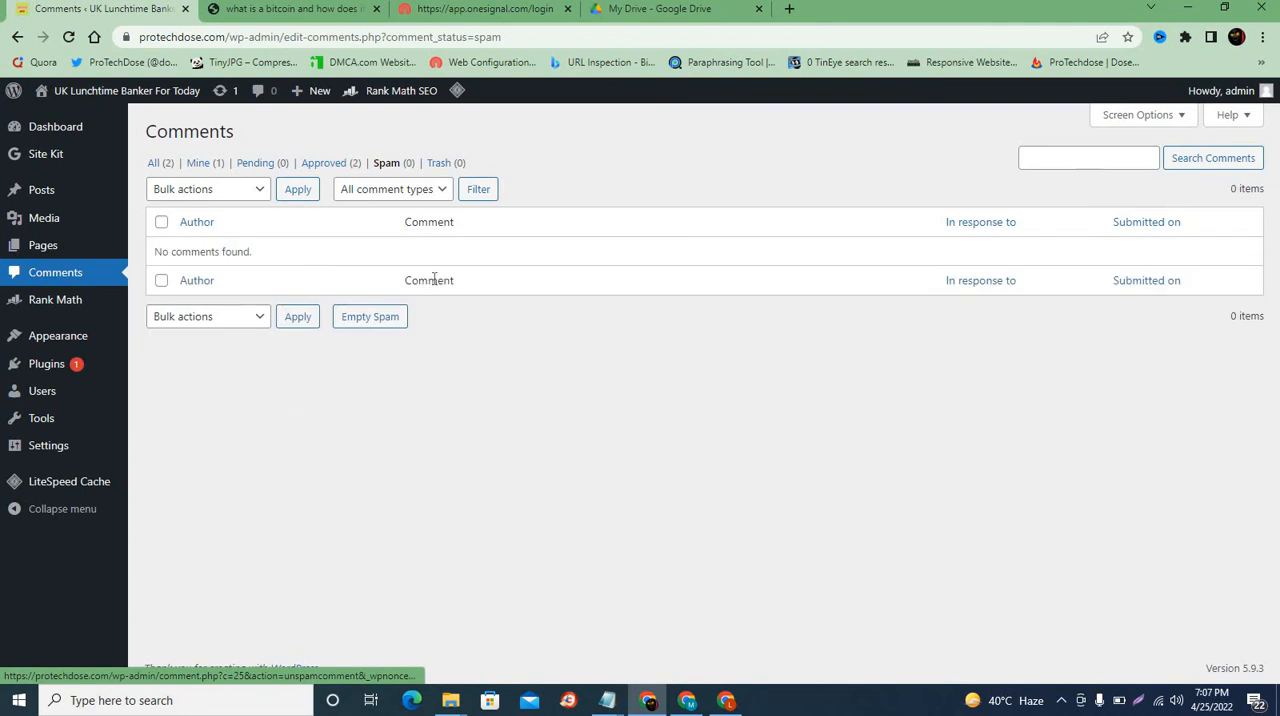
Step: Move the "fine" reply from the approved comments to the trash and view the admin's own comments
left_click(312, 164)
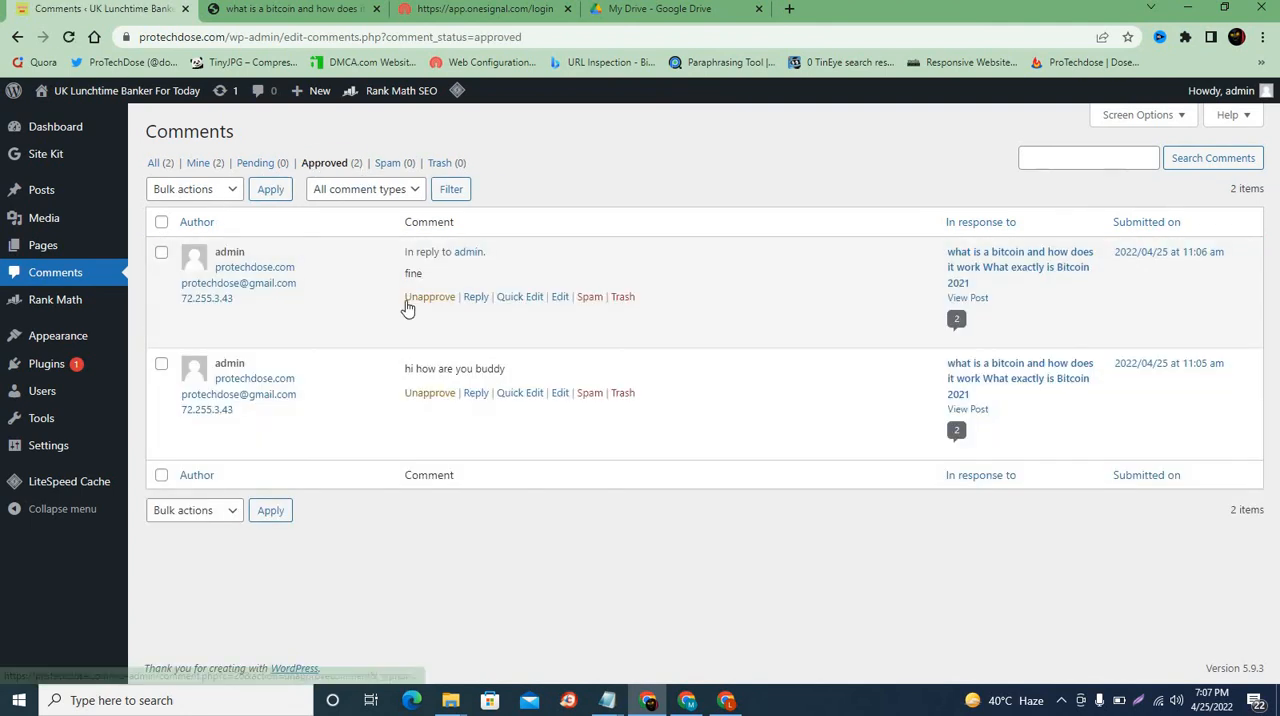
left_click(622, 297)
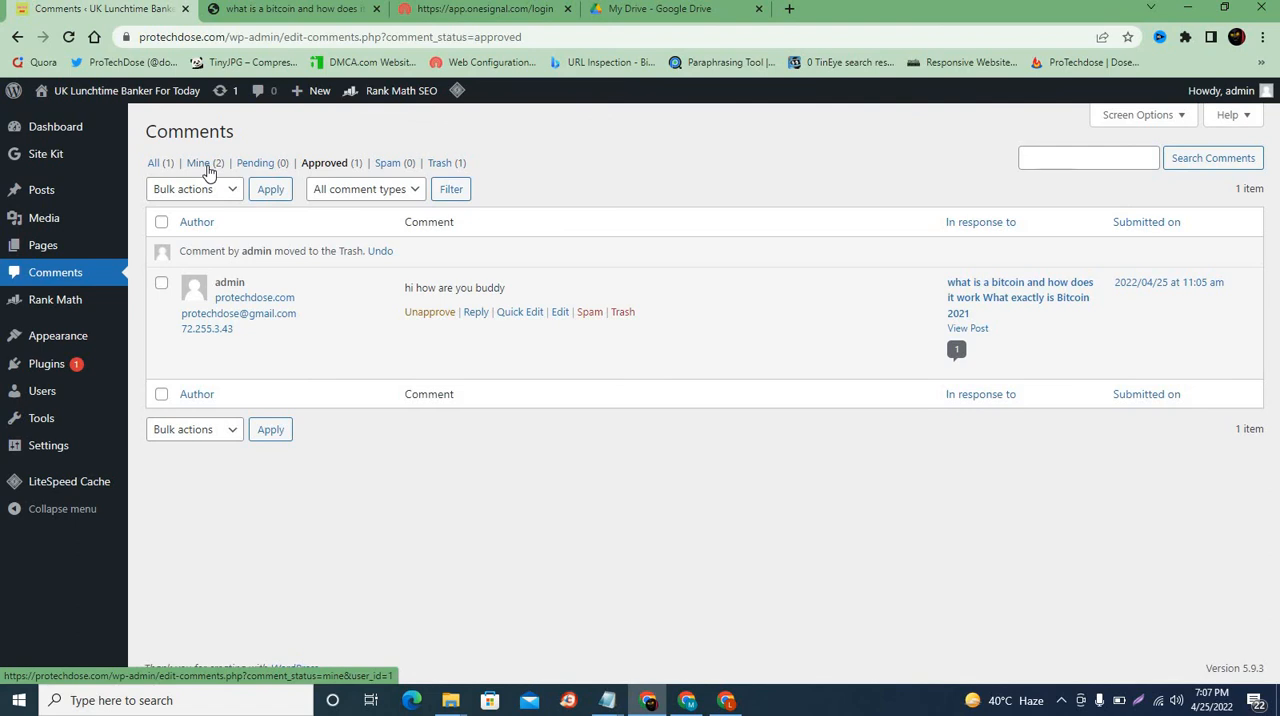
left_click(206, 167)
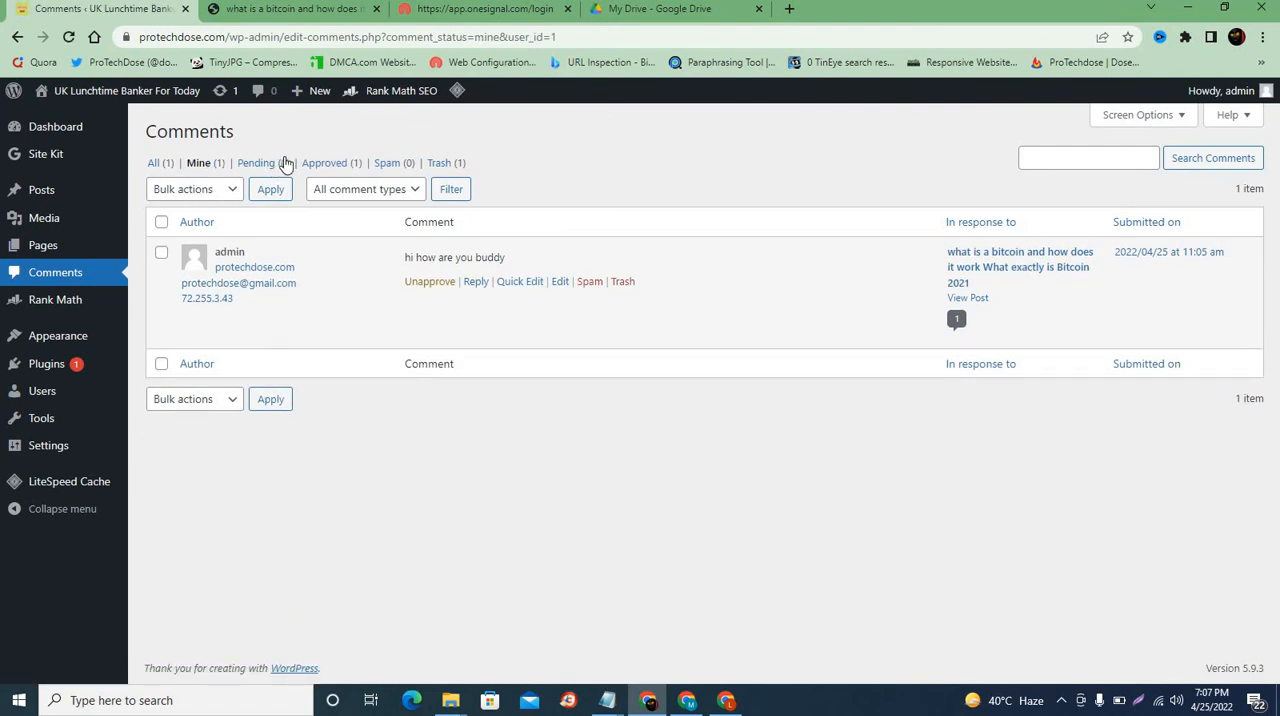
Step: Permanently delete the "fine" reply from the trashed comments with the Delete permanently bulk action
left_click(445, 164)
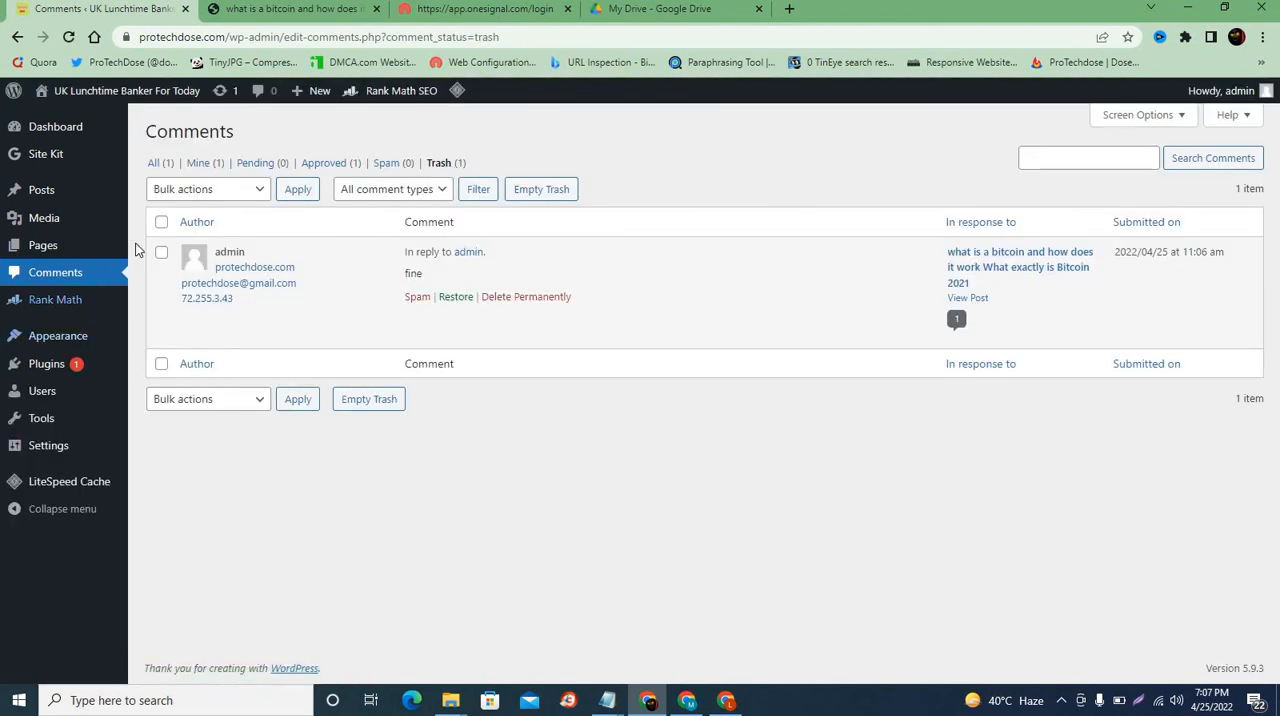
left_click(162, 224)
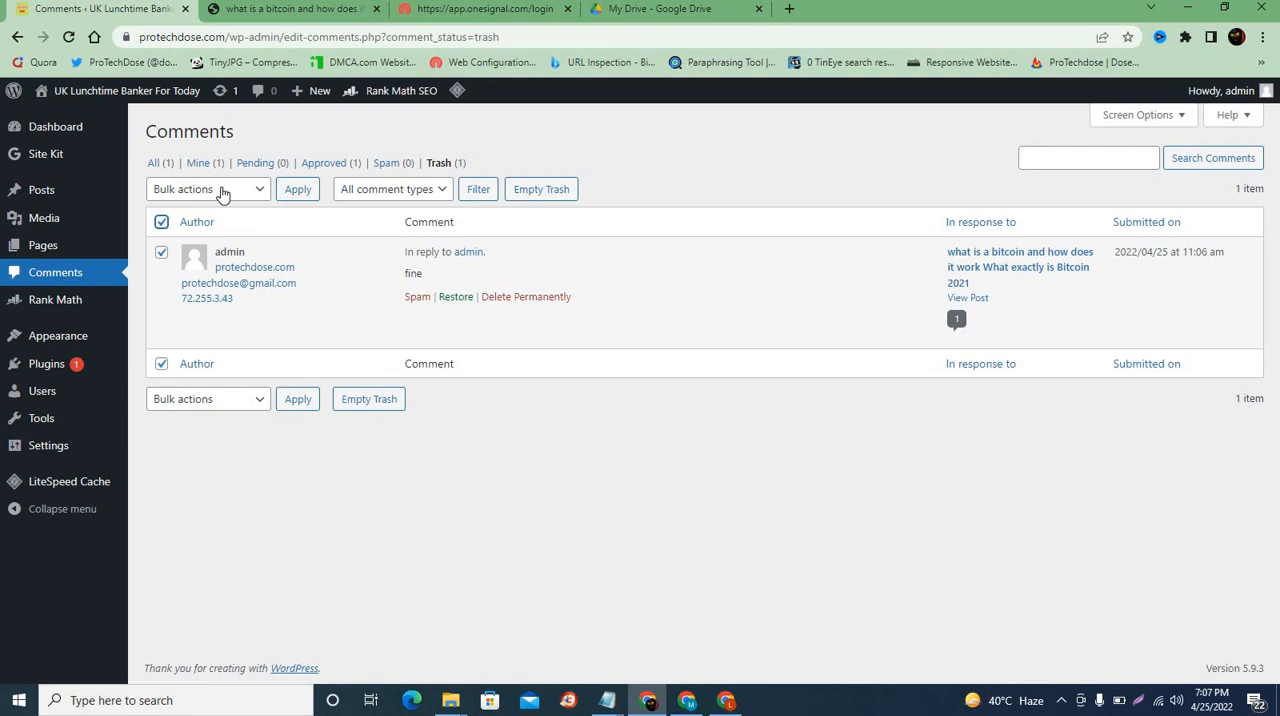
left_click(219, 192)
left_click(197, 259)
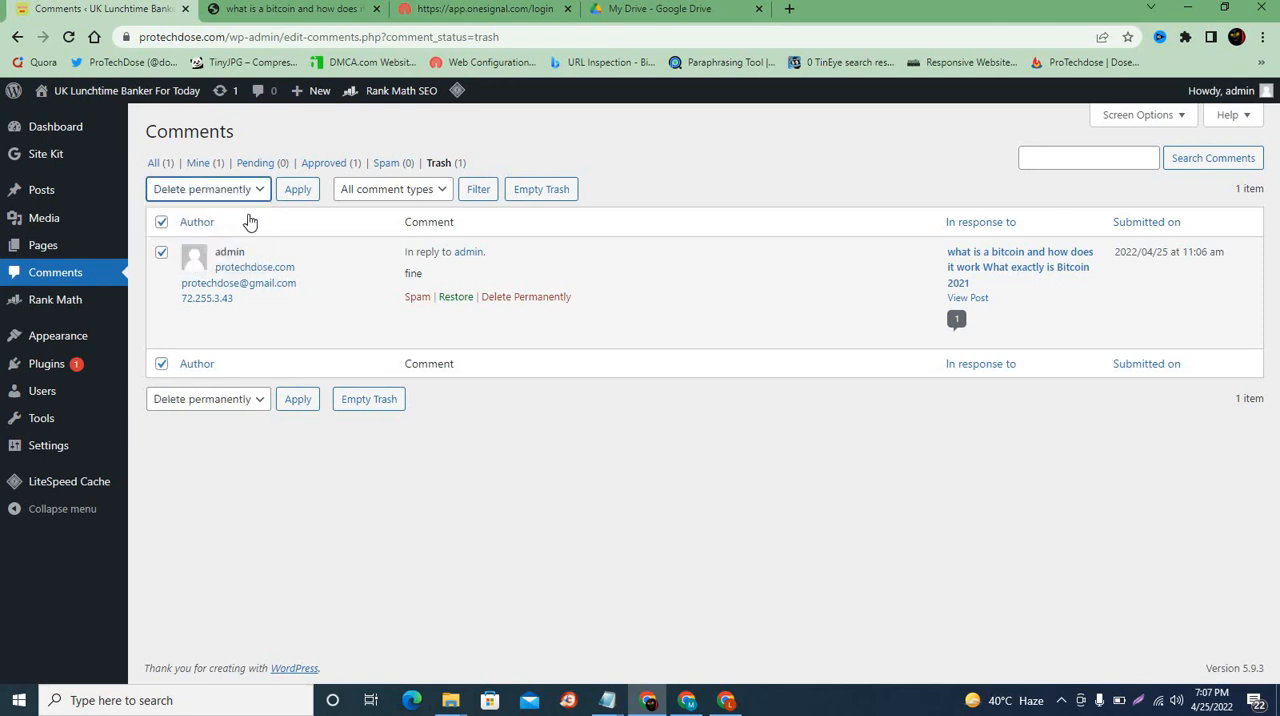
left_click(296, 190)
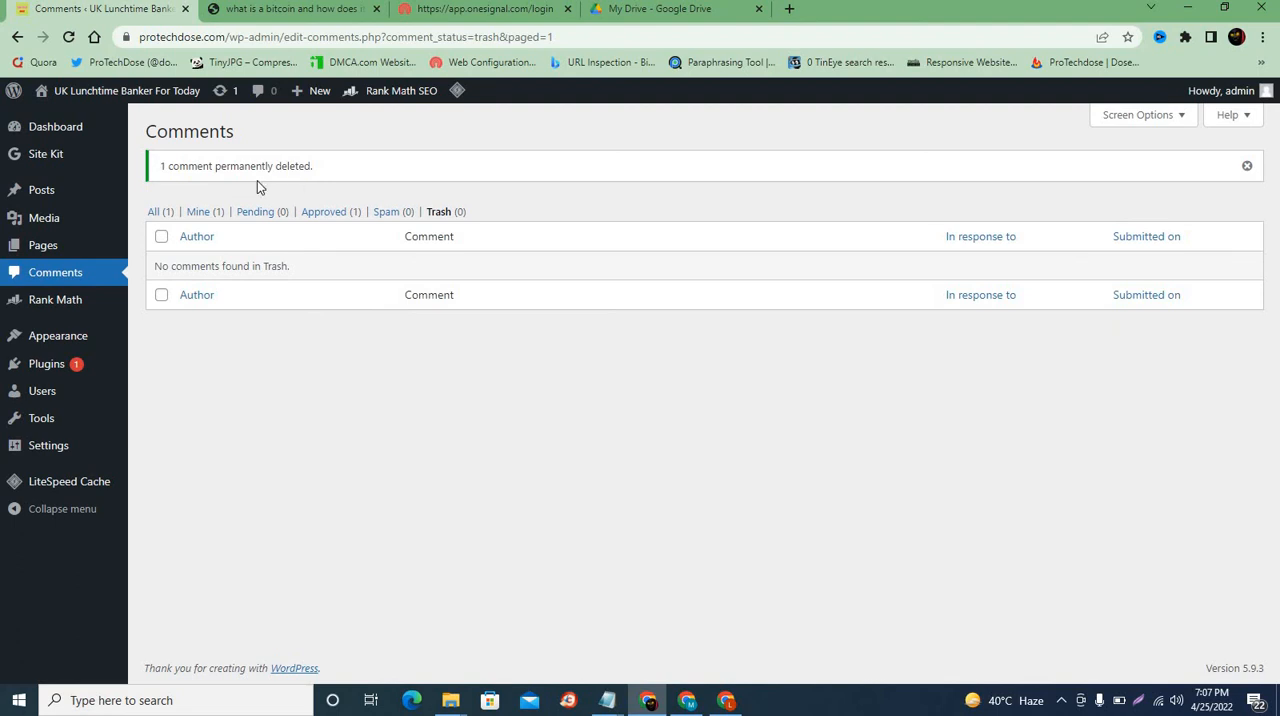
Step: Move the "hi how are you buddy" comment to the trash and delete it there with the Delete permanently bulk action
left_click(154, 214)
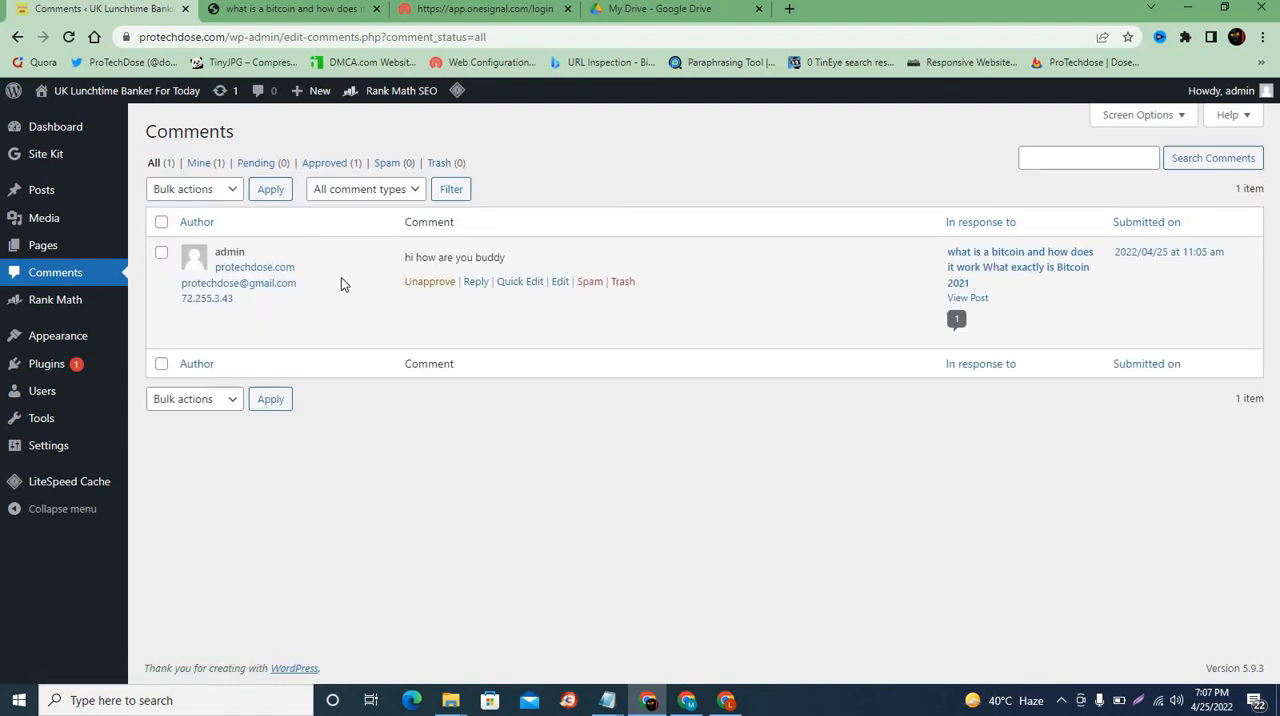
left_click(618, 285)
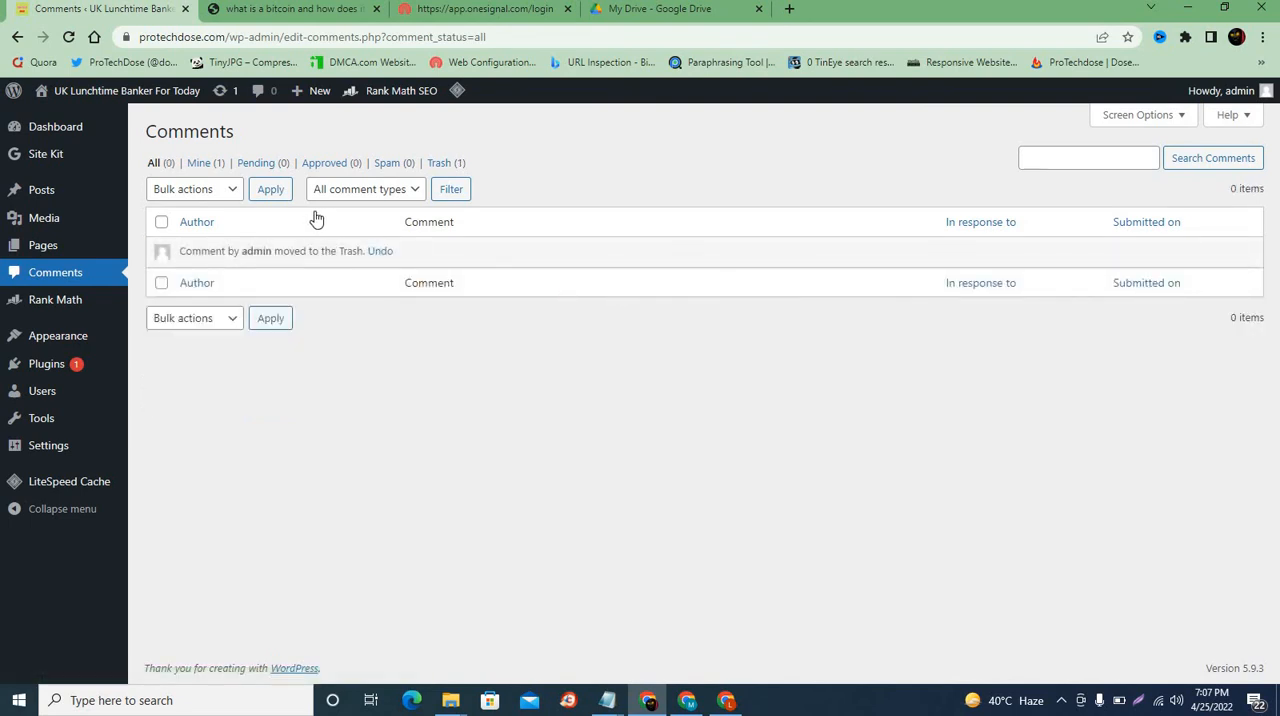
left_click(443, 165)
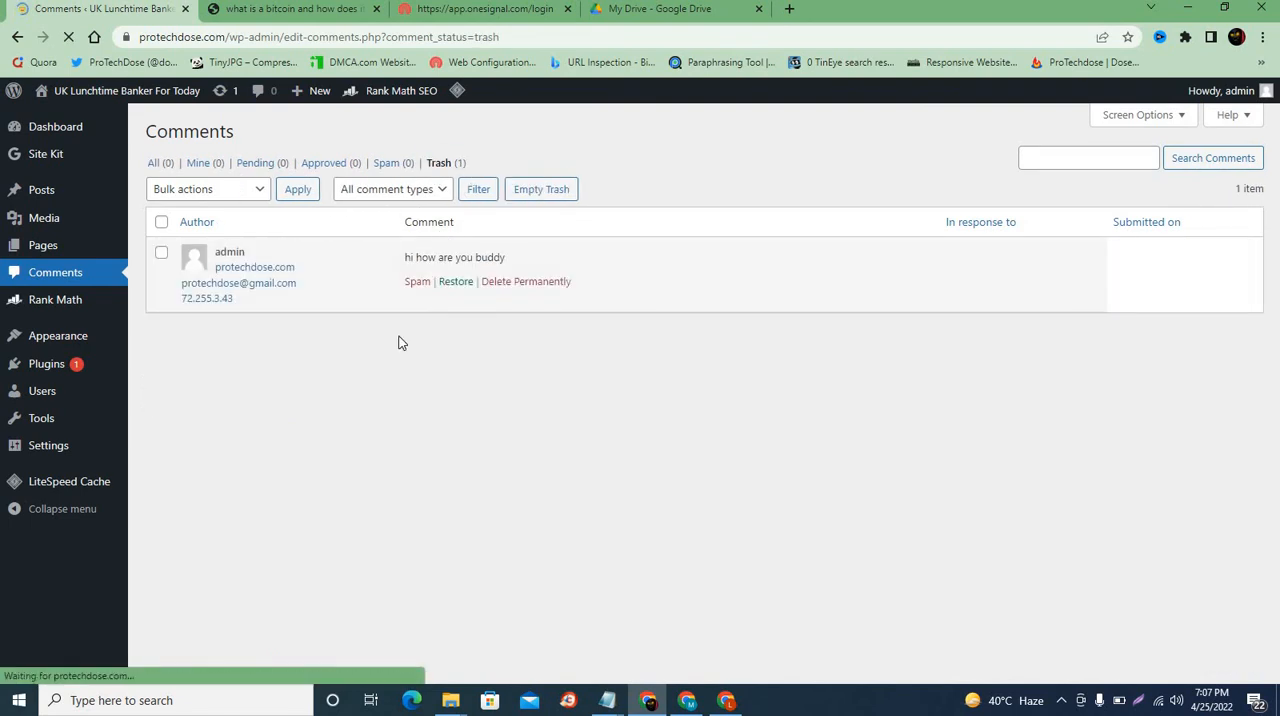
left_click(161, 258)
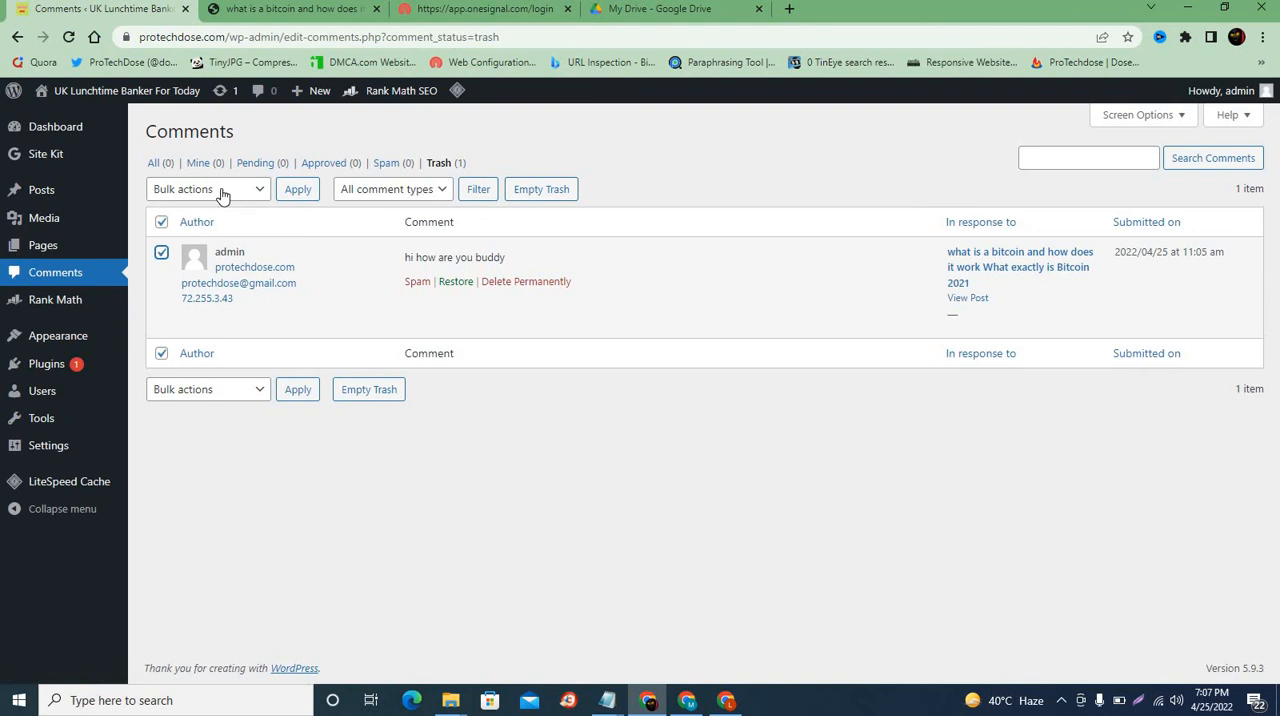
left_click(222, 192)
left_click(204, 258)
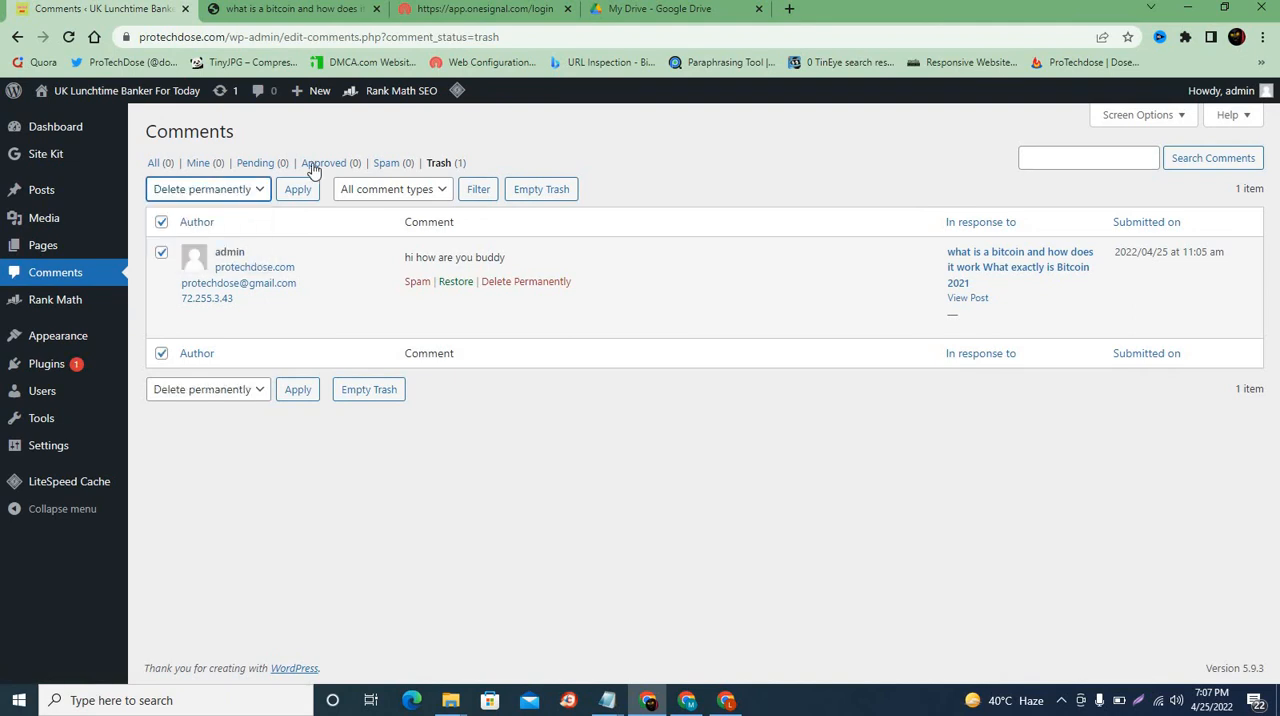
left_click(300, 190)
left_click(300, 190)
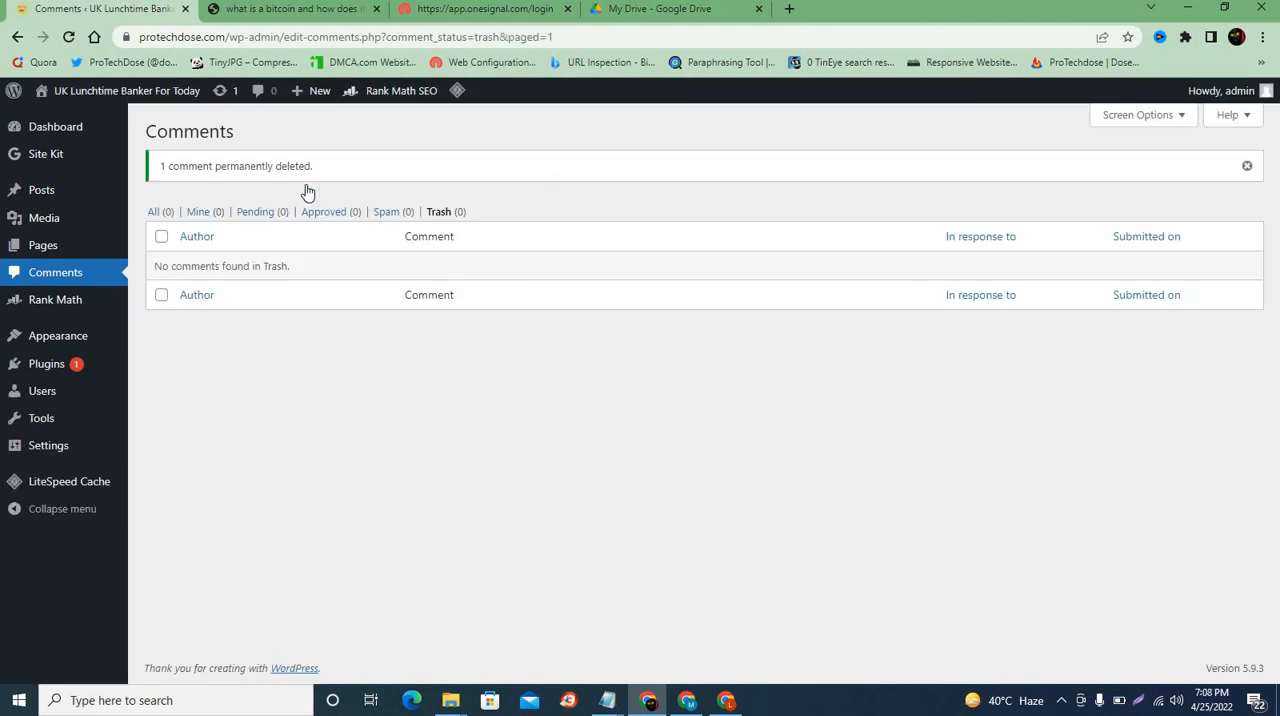